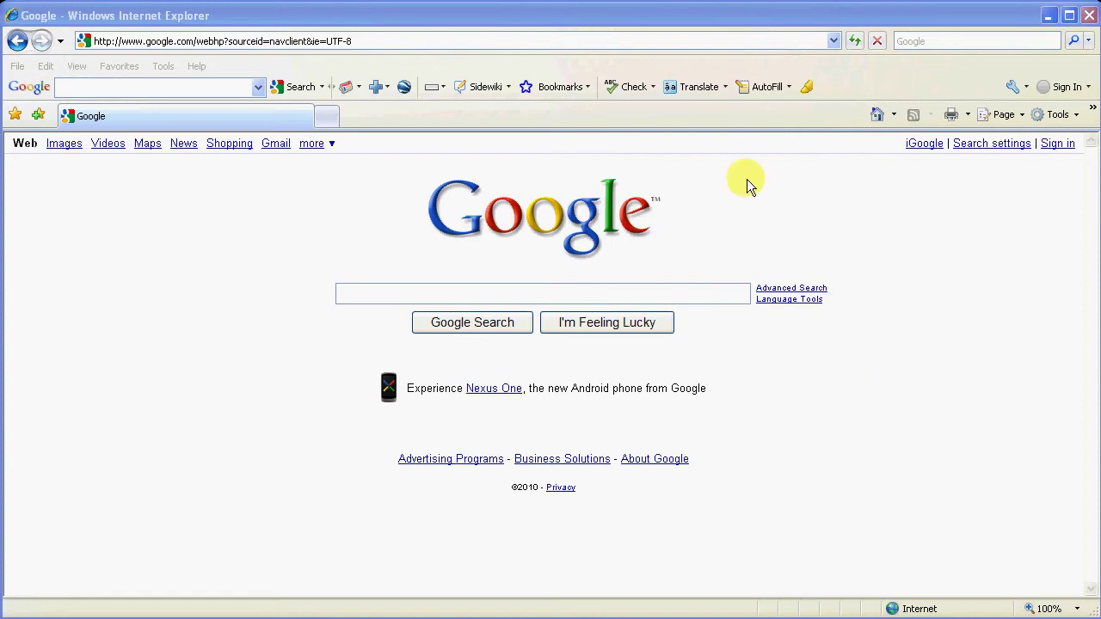
Step: Replace the address path after google.com/ with 'analytics' and load google.com/analytics
left_click(429, 40)
left_click(278, 40)
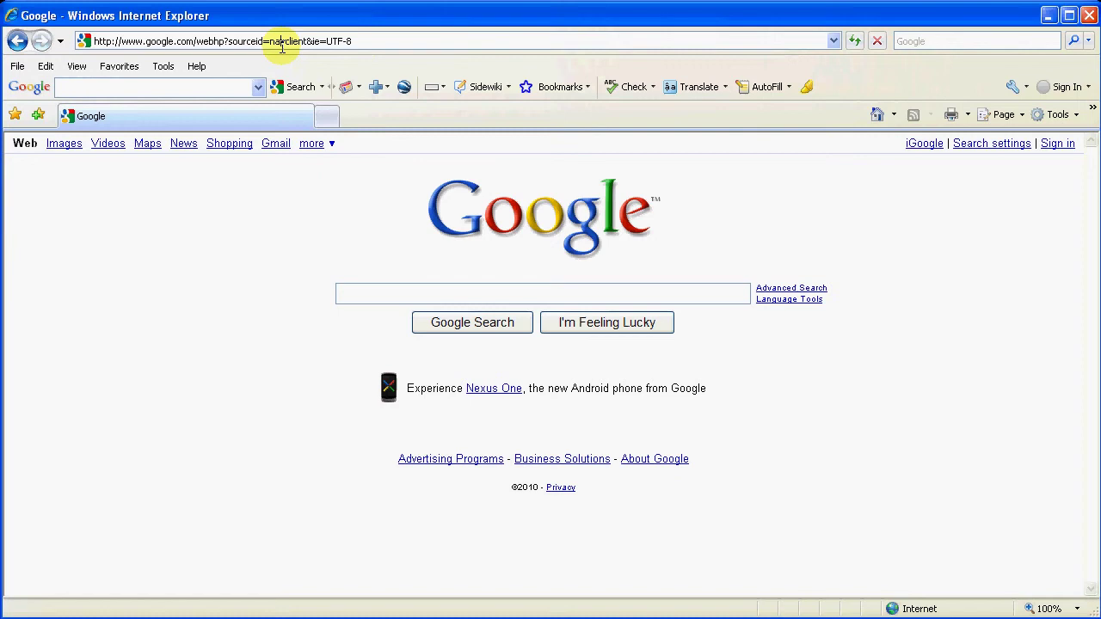
left_click_drag(198, 41, 489, 34)
key("Delete")
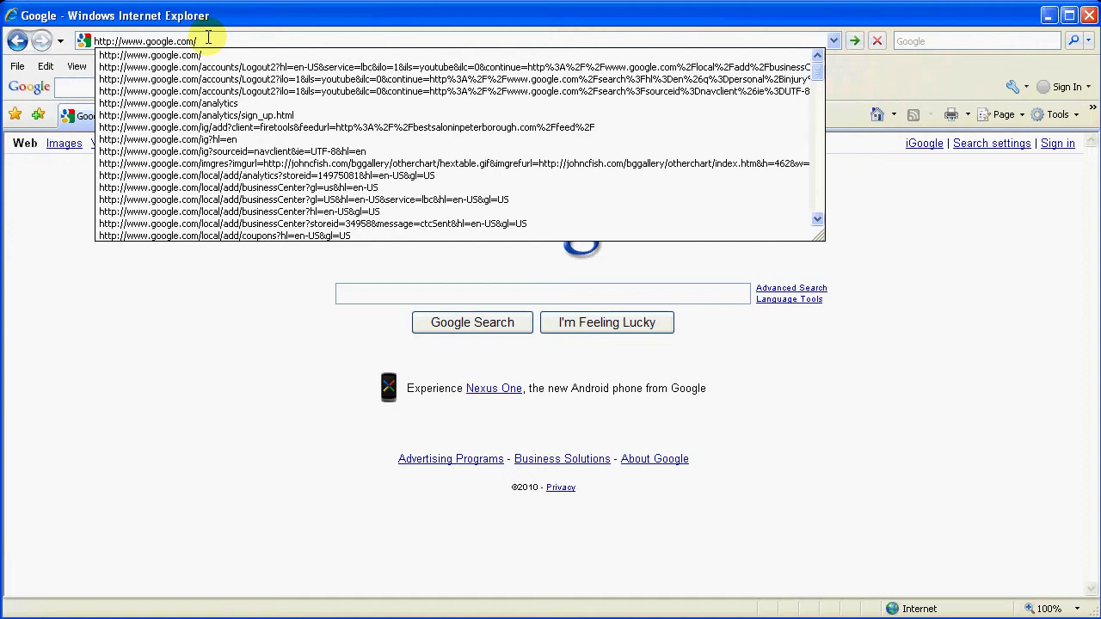
type("analytic")
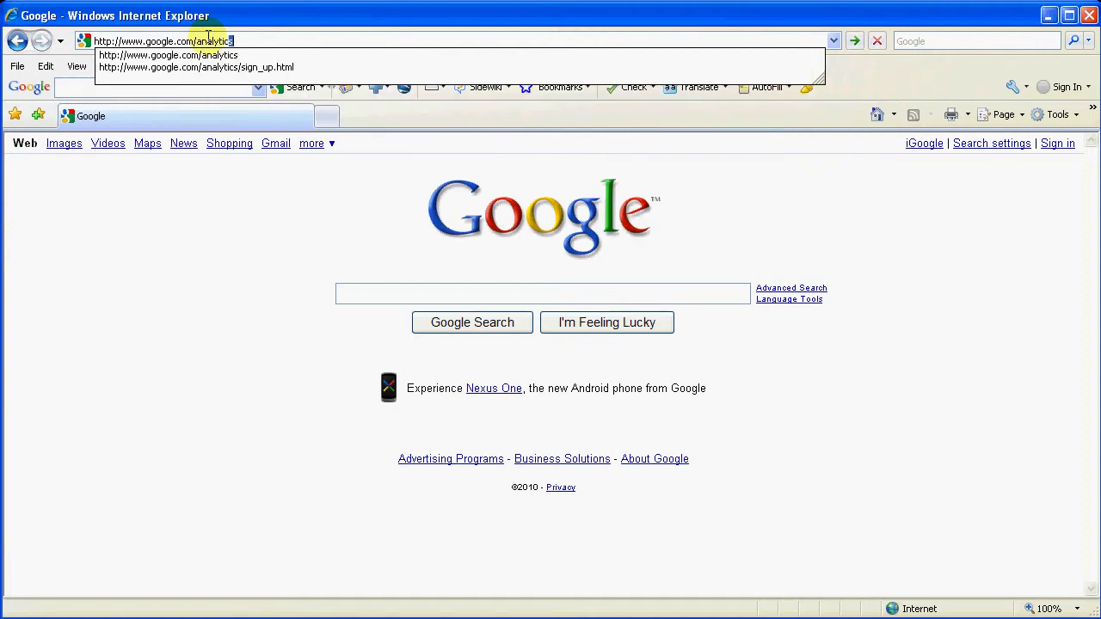
type("s")
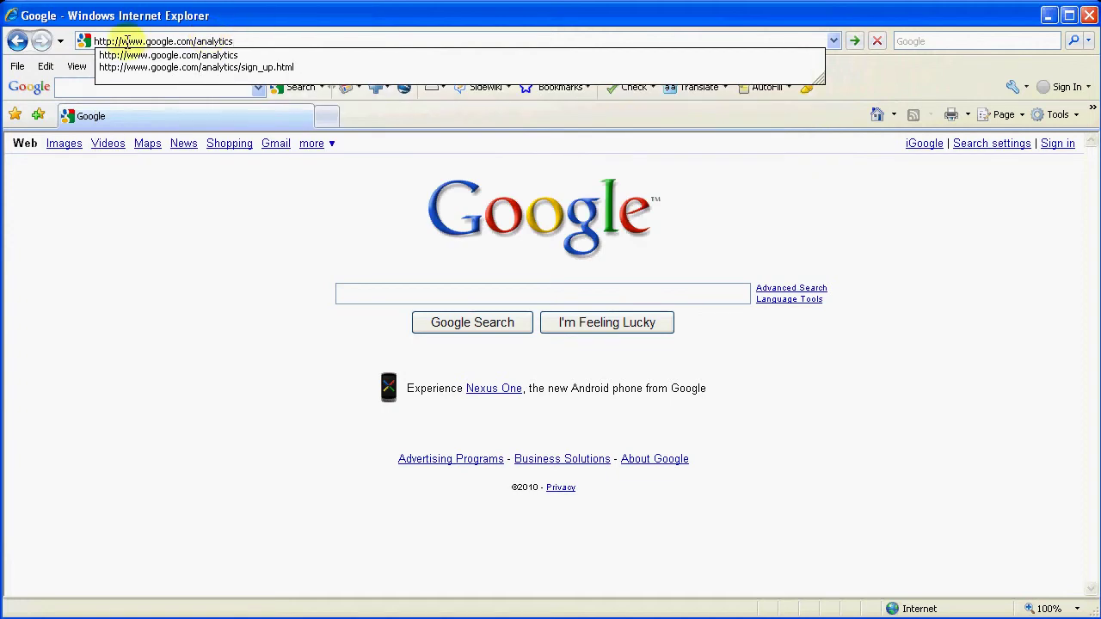
key("Down")
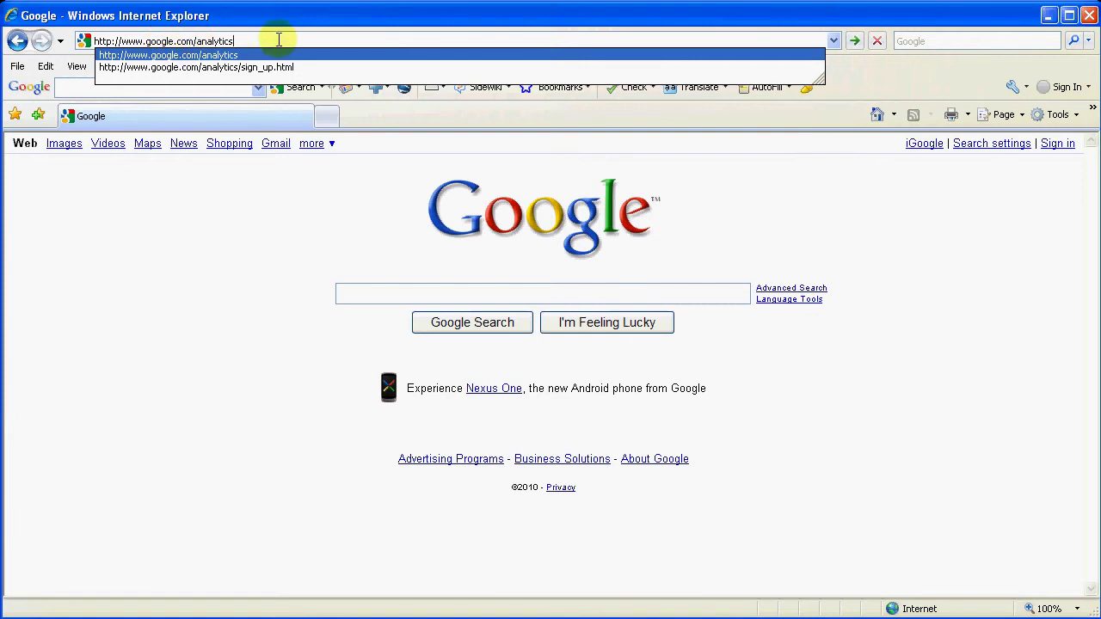
key("Return")
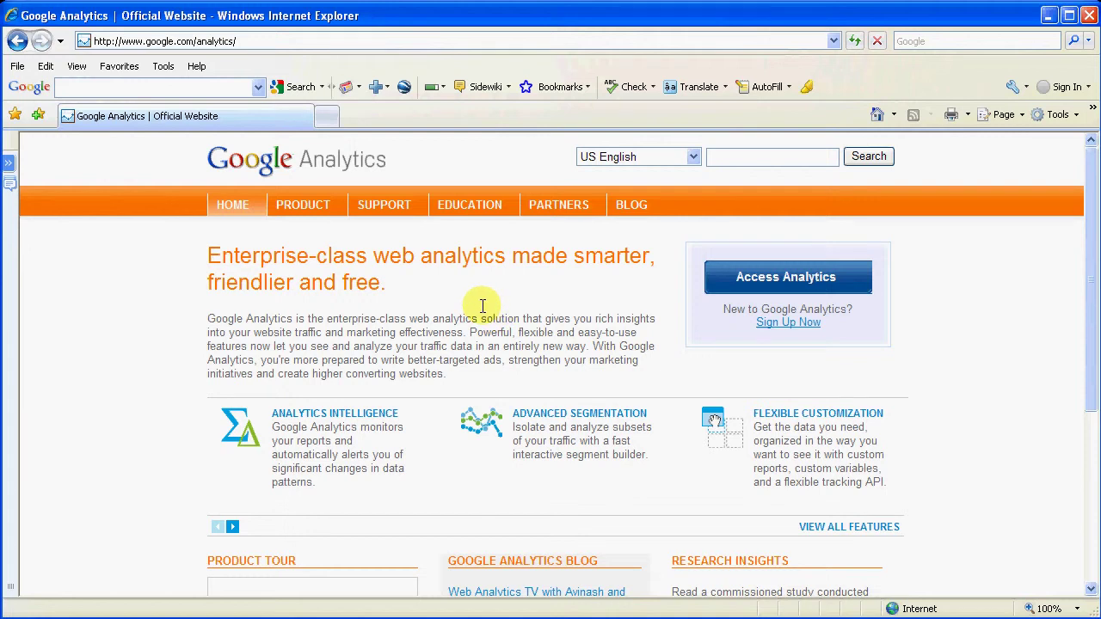
Step: From Sign Up Now, sign in with the saved Google account e-mail and the account password
left_click(792, 326)
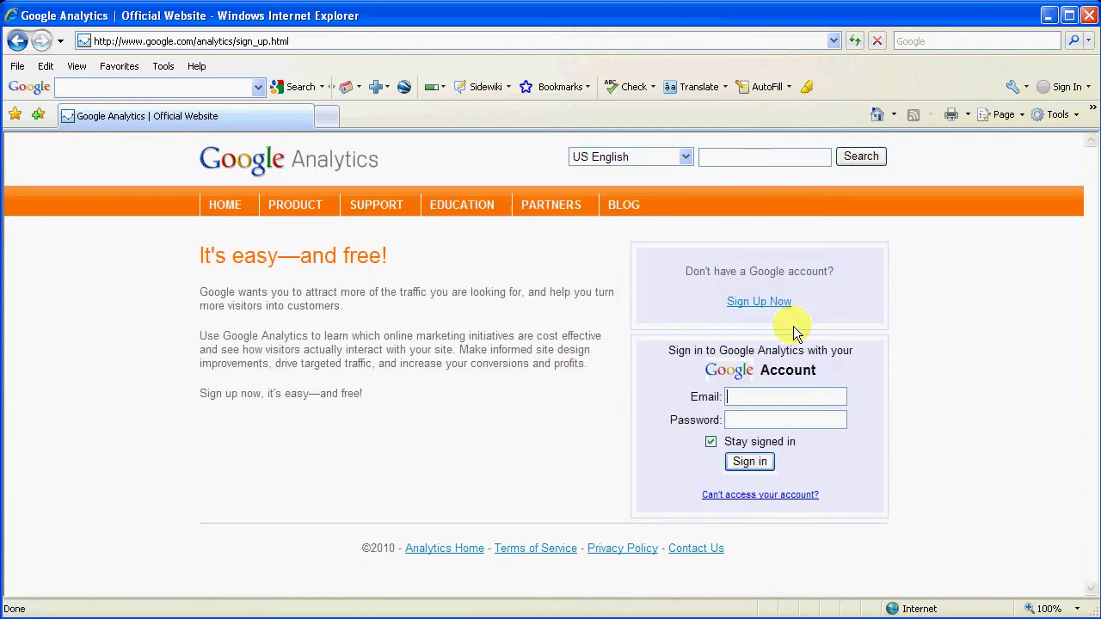
left_click(753, 397)
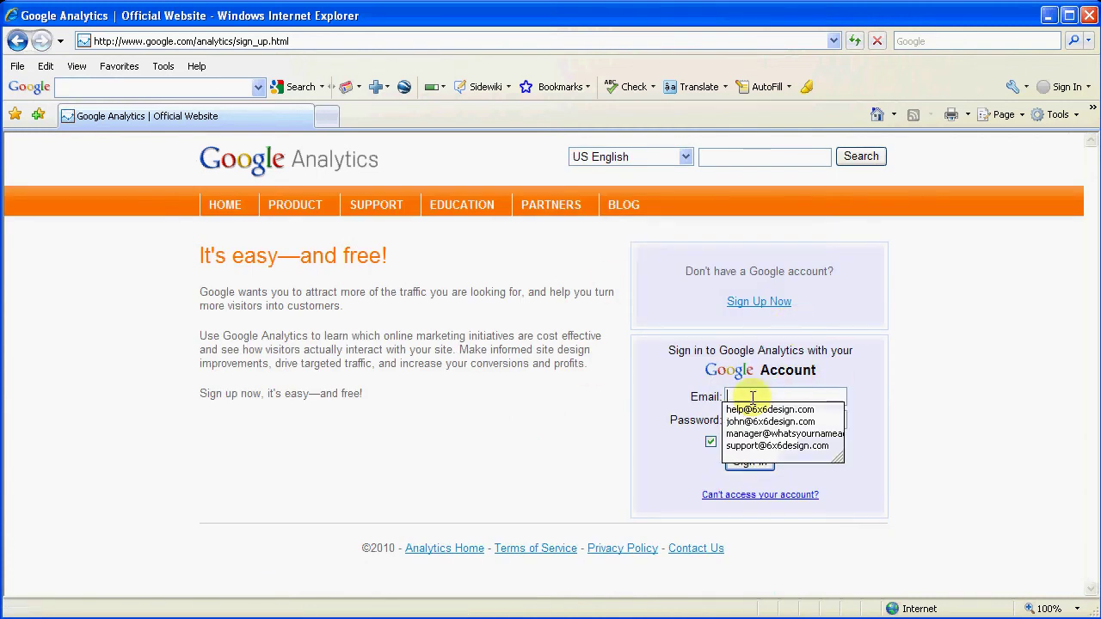
left_click(755, 411)
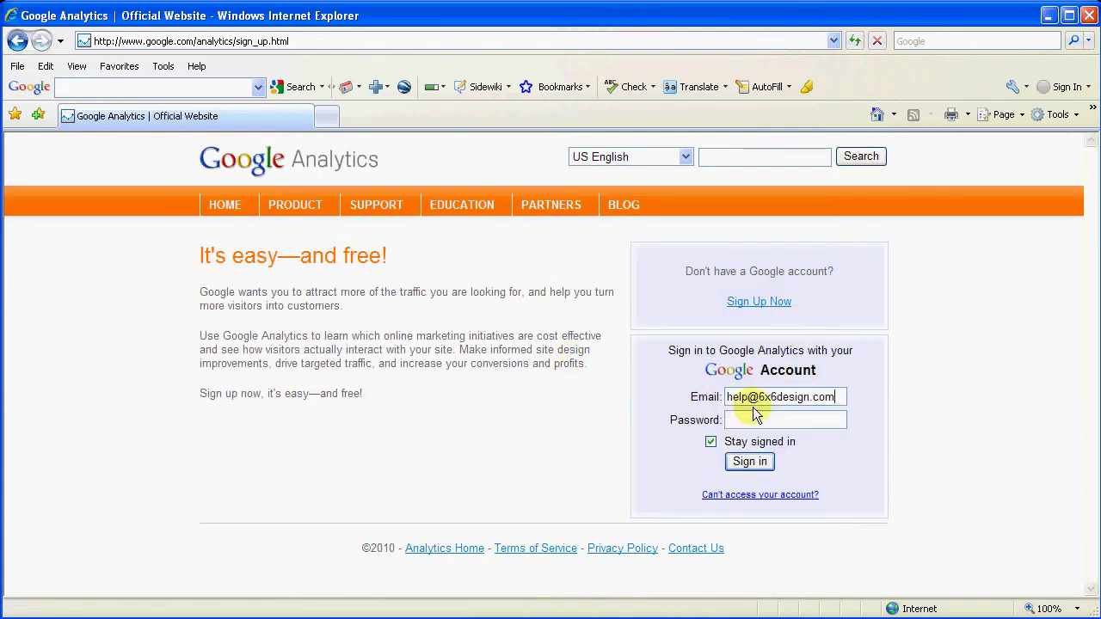
left_click(737, 419)
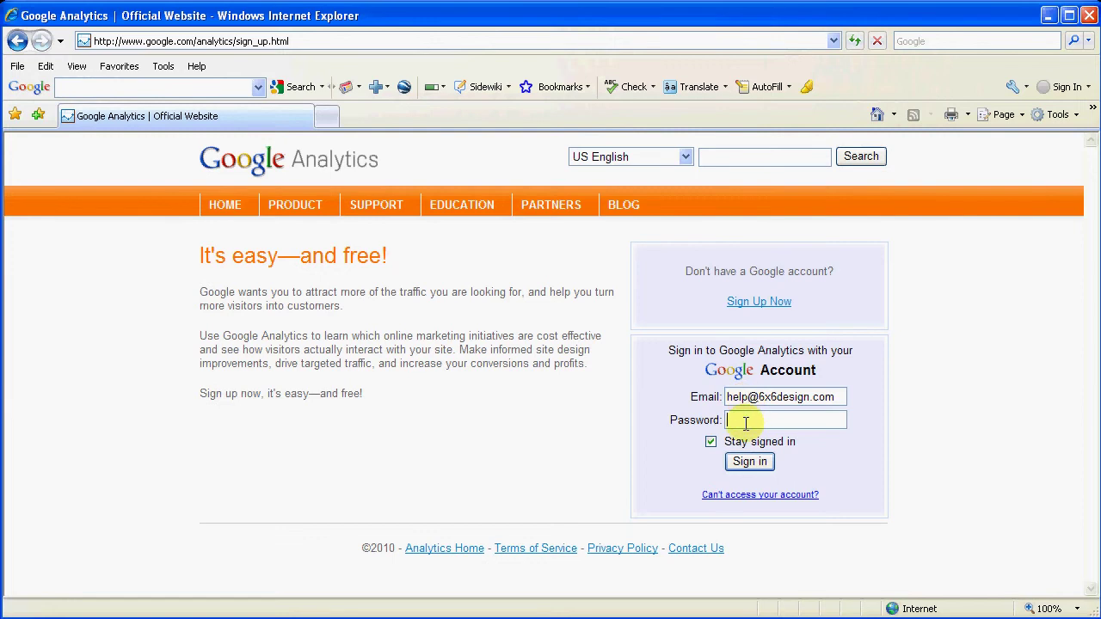
type("************")
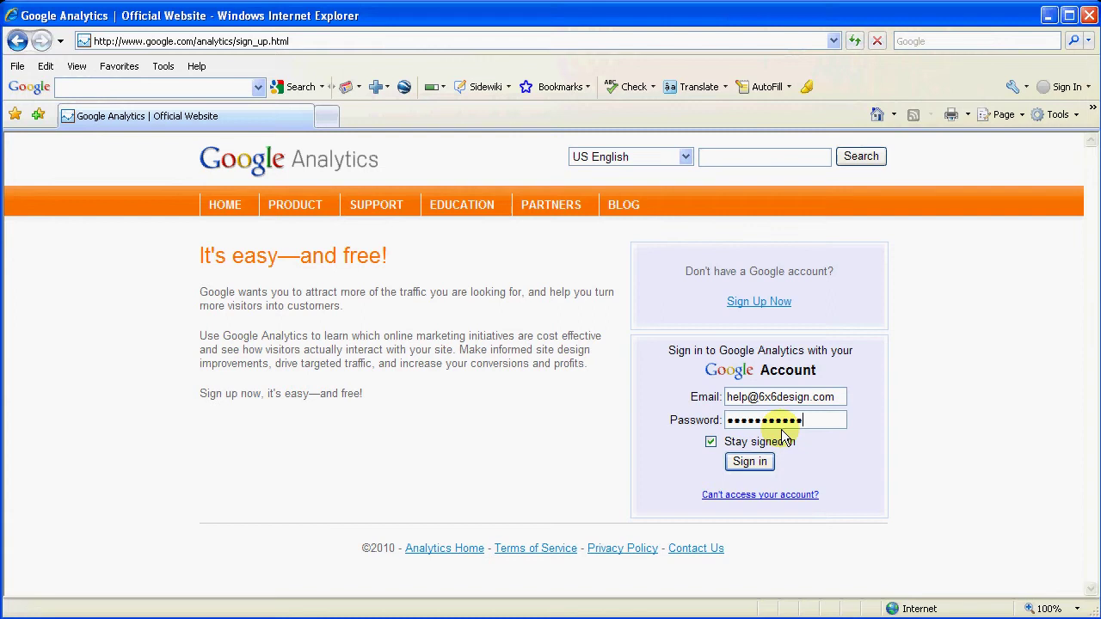
left_click(747, 464)
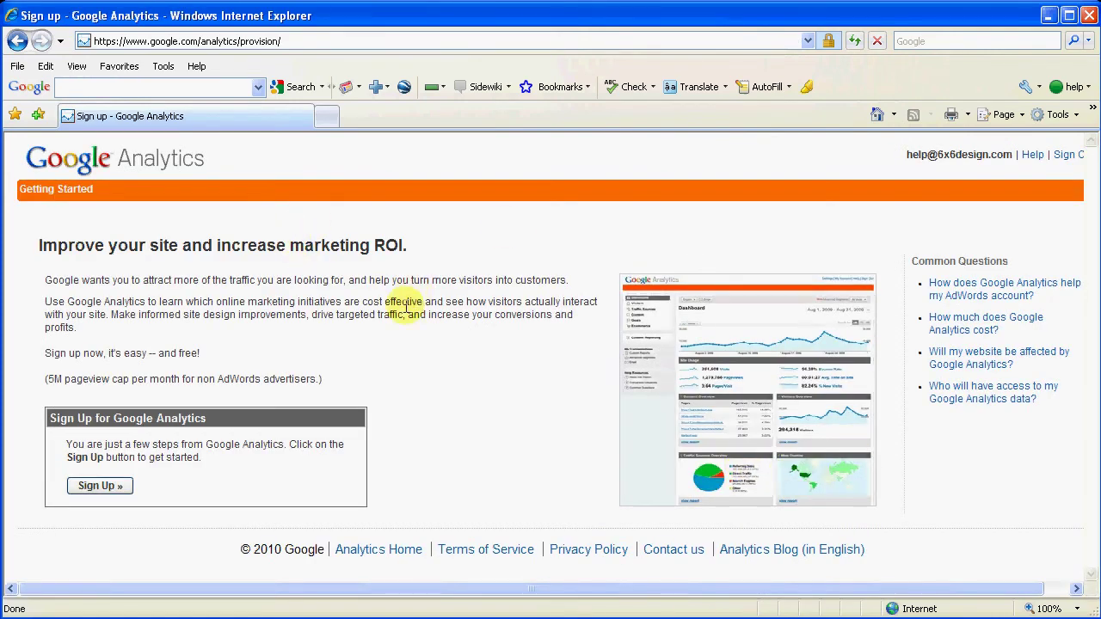
left_click(101, 487)
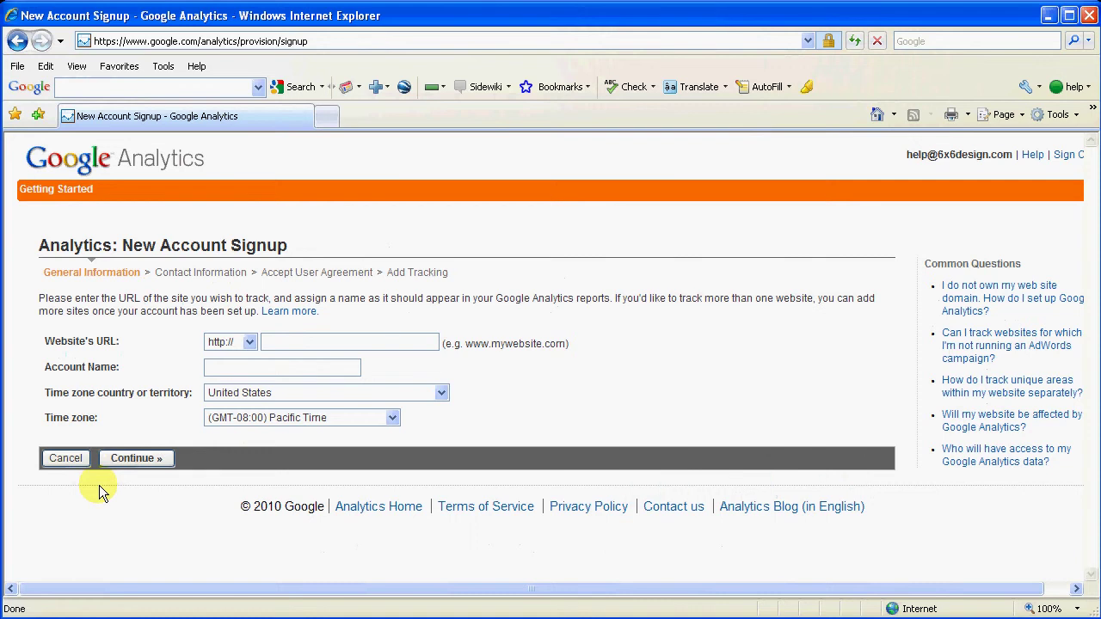
left_click(286, 342)
type("www.perfect.6x6design.")
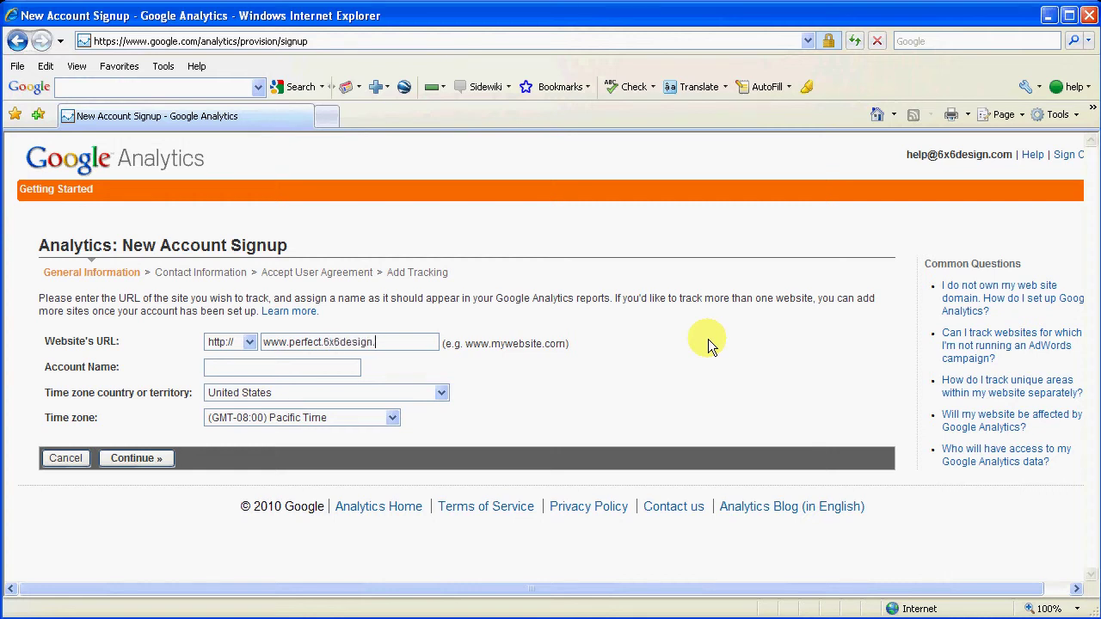
type("com")
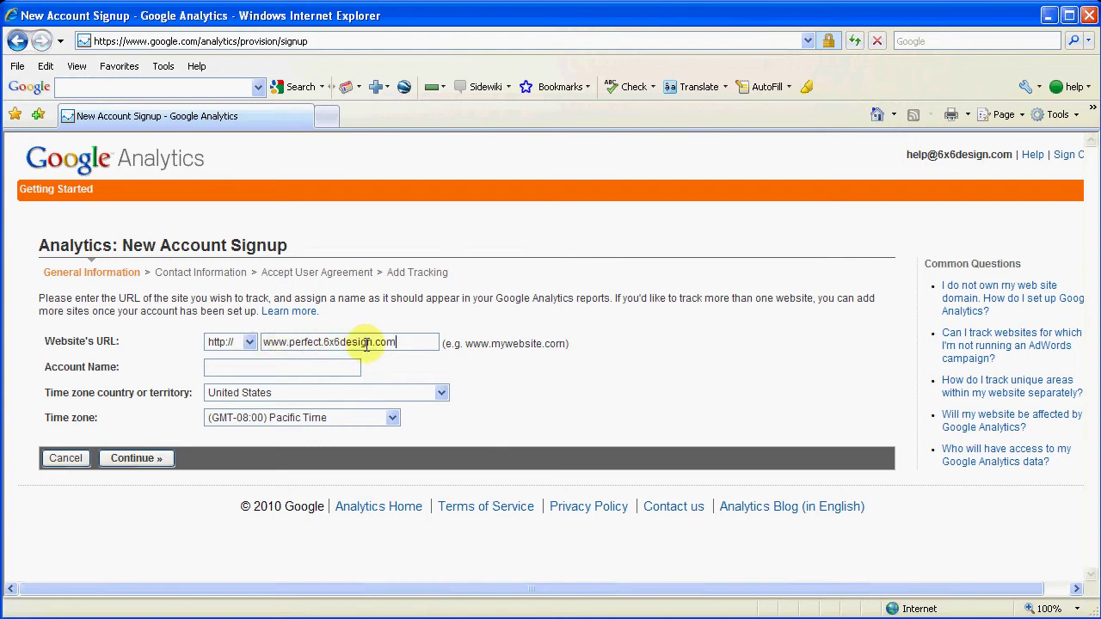
left_click(258, 368)
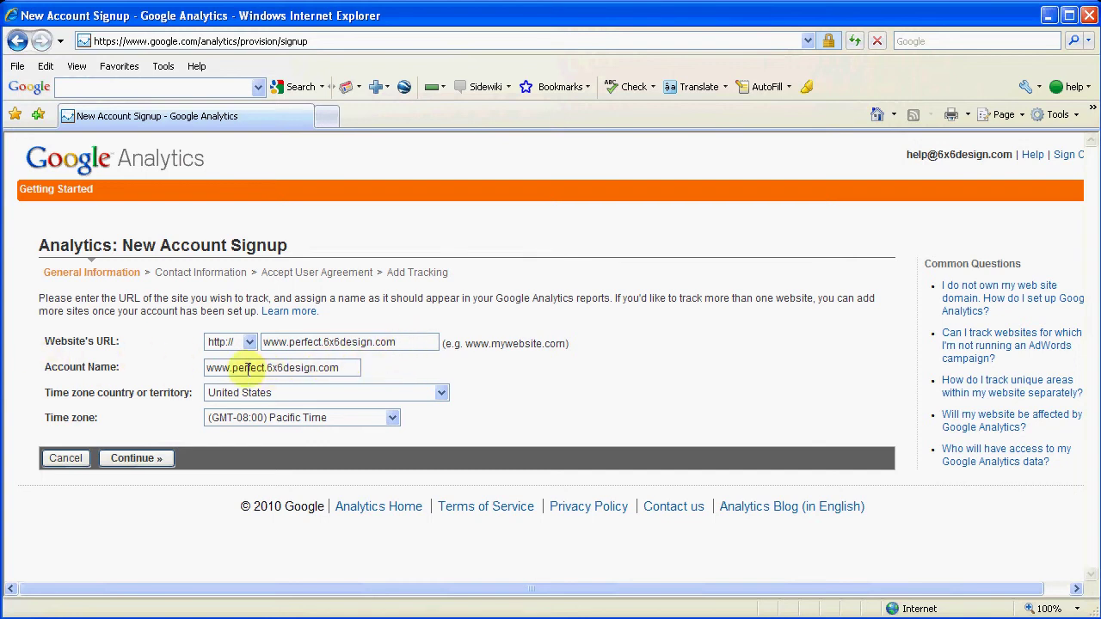
key("Tab")
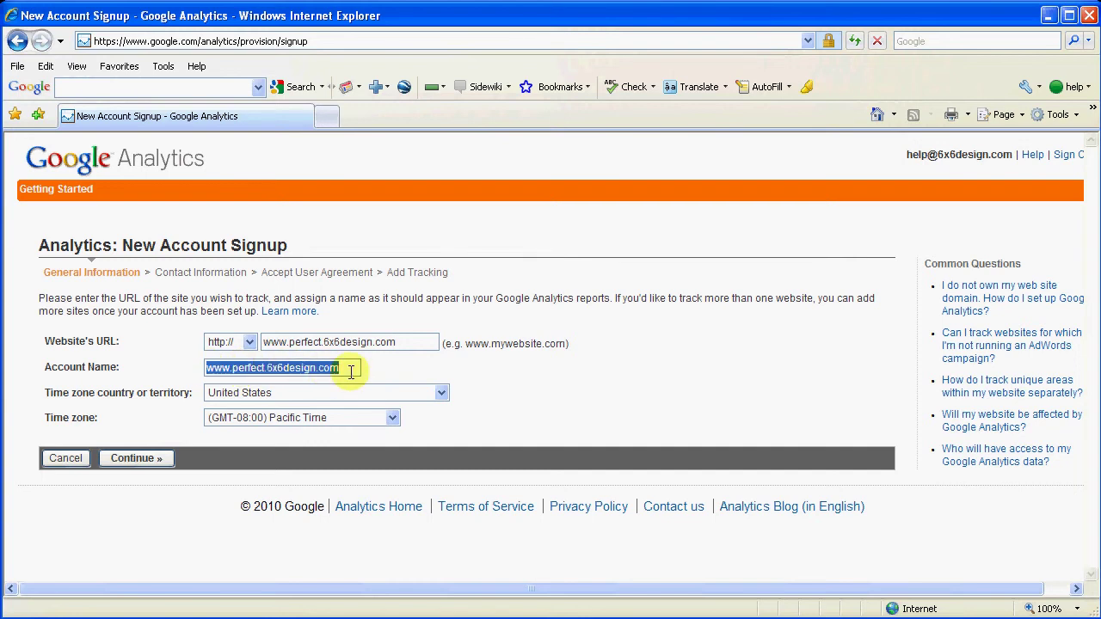
left_click(348, 370)
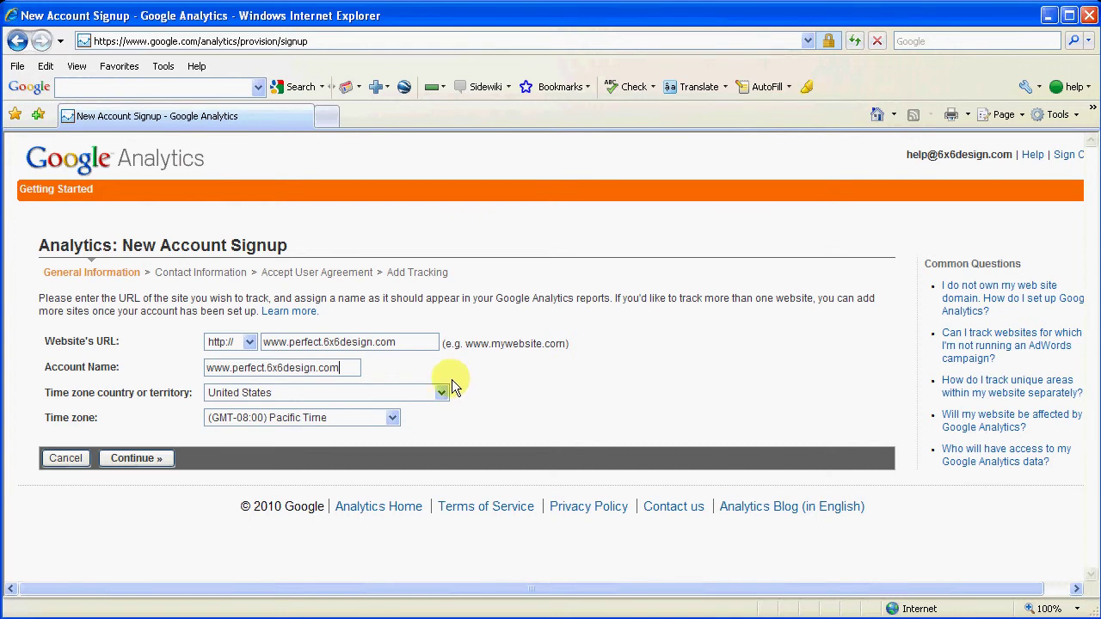
Step: Set the time zone country to United States and the zone to (GMT-05:00) Eastern Time
left_click(250, 395)
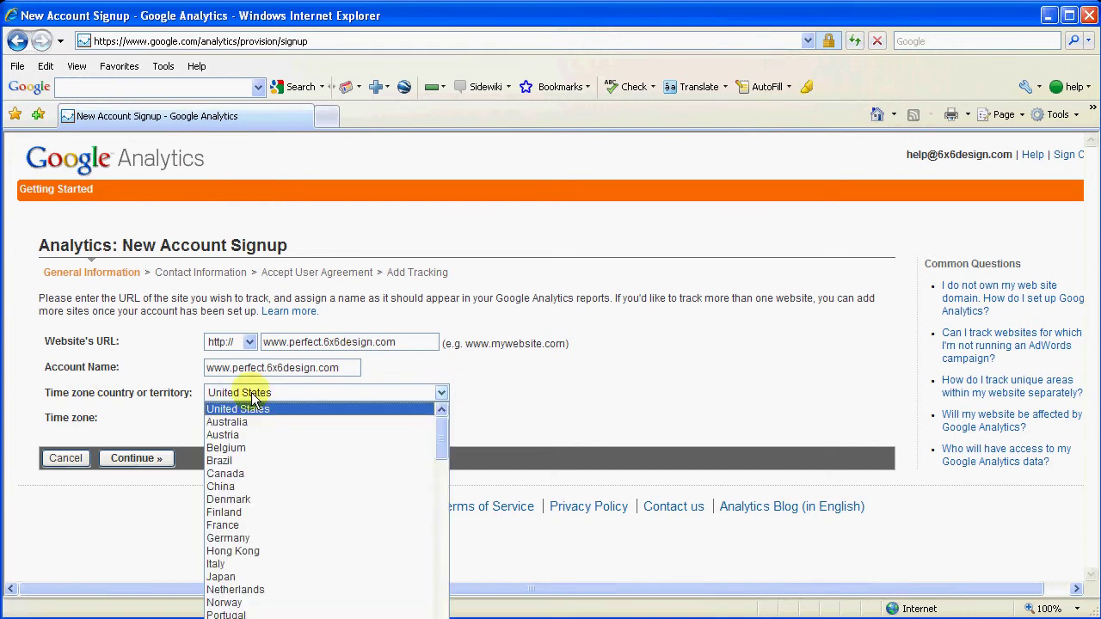
left_click(248, 409)
left_click(393, 423)
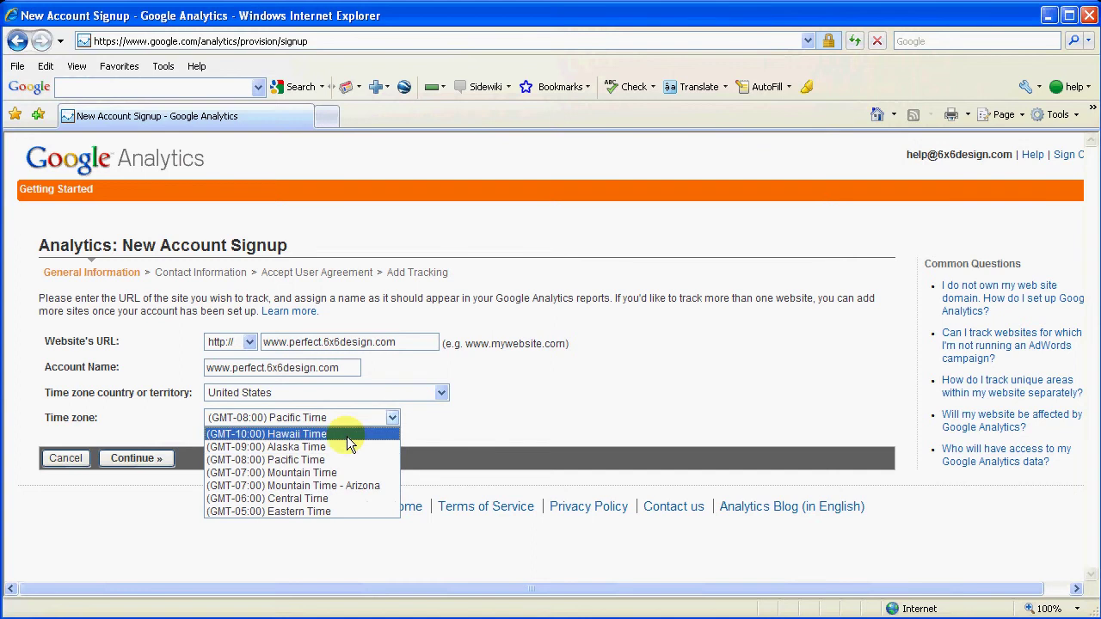
left_click(287, 515)
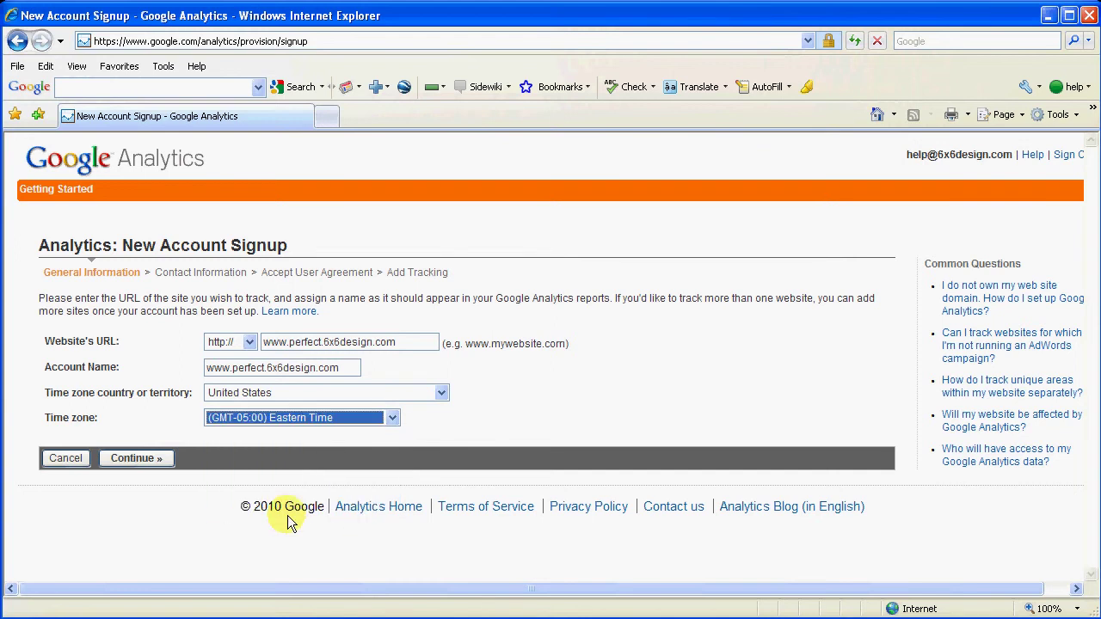
Step: On the contact information step, fill in the contact's last name and first name
left_click(129, 457)
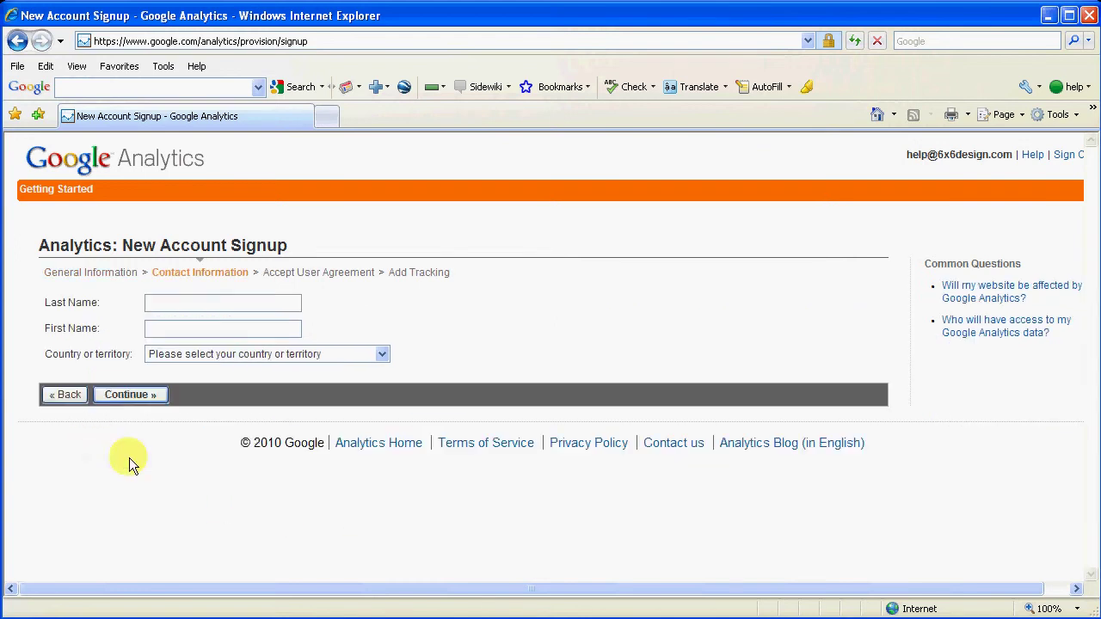
left_click(160, 305)
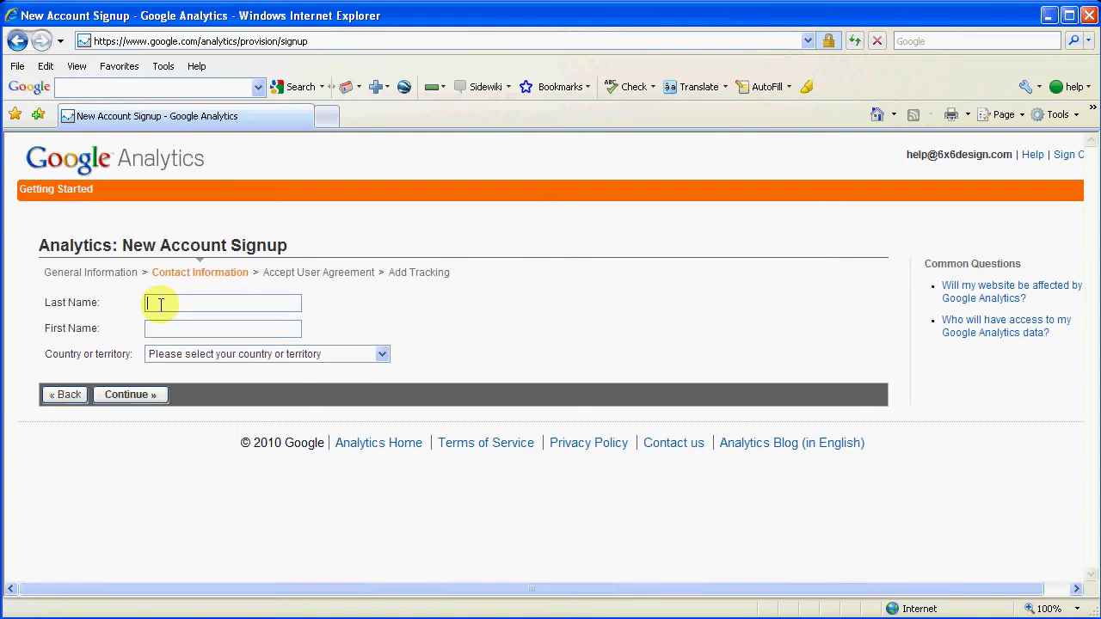
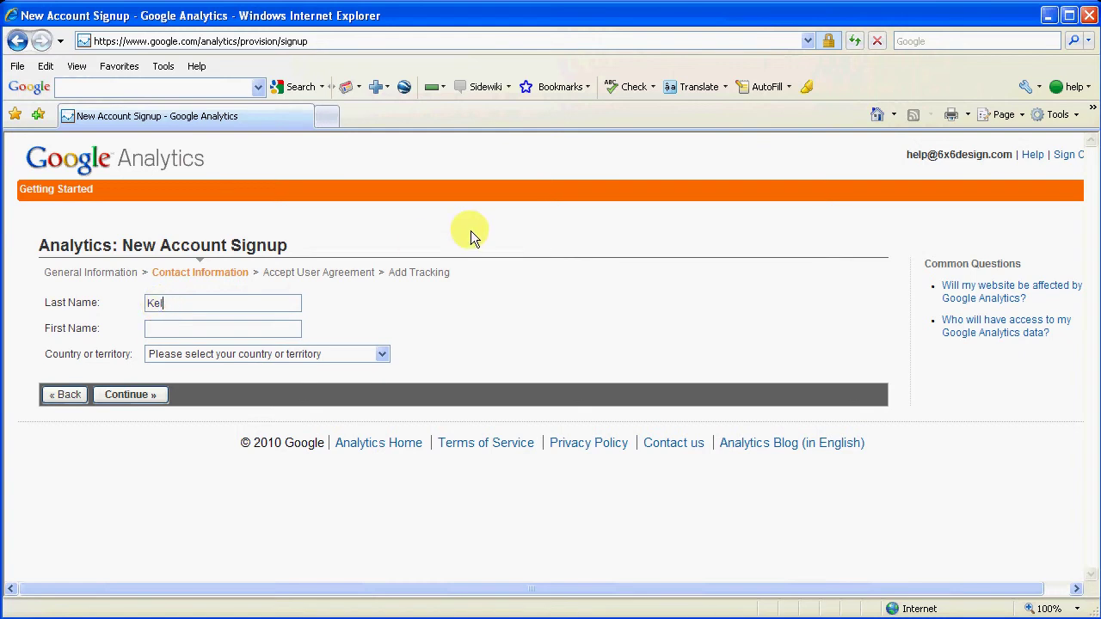
type("ly")
left_click(213, 328)
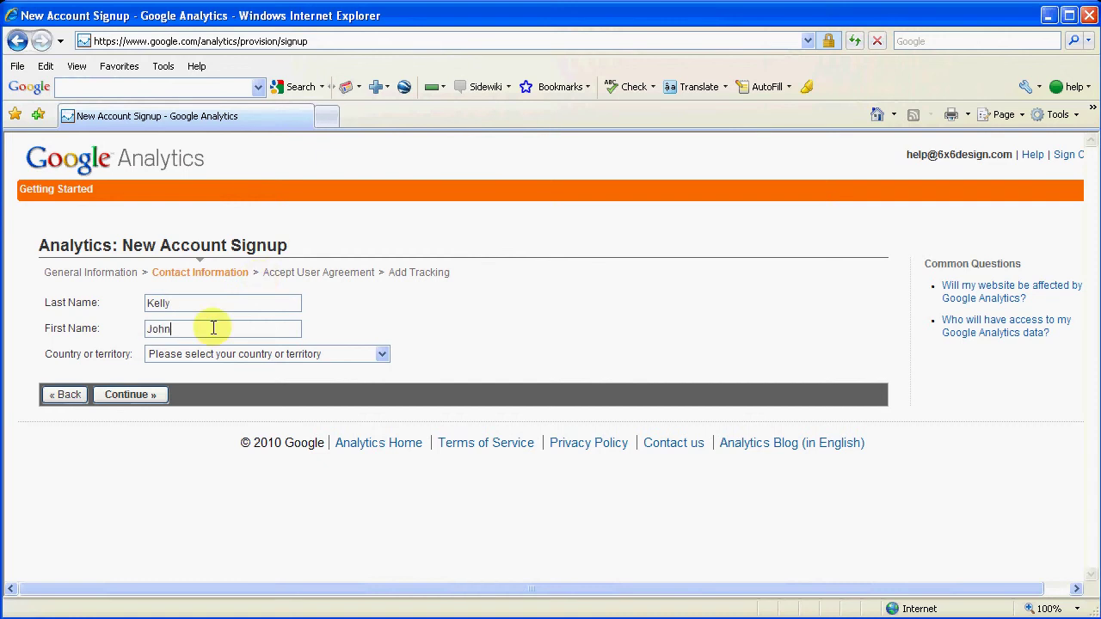
Step: Choose United States as the contact's country and continue to the user agreement
left_click(384, 354)
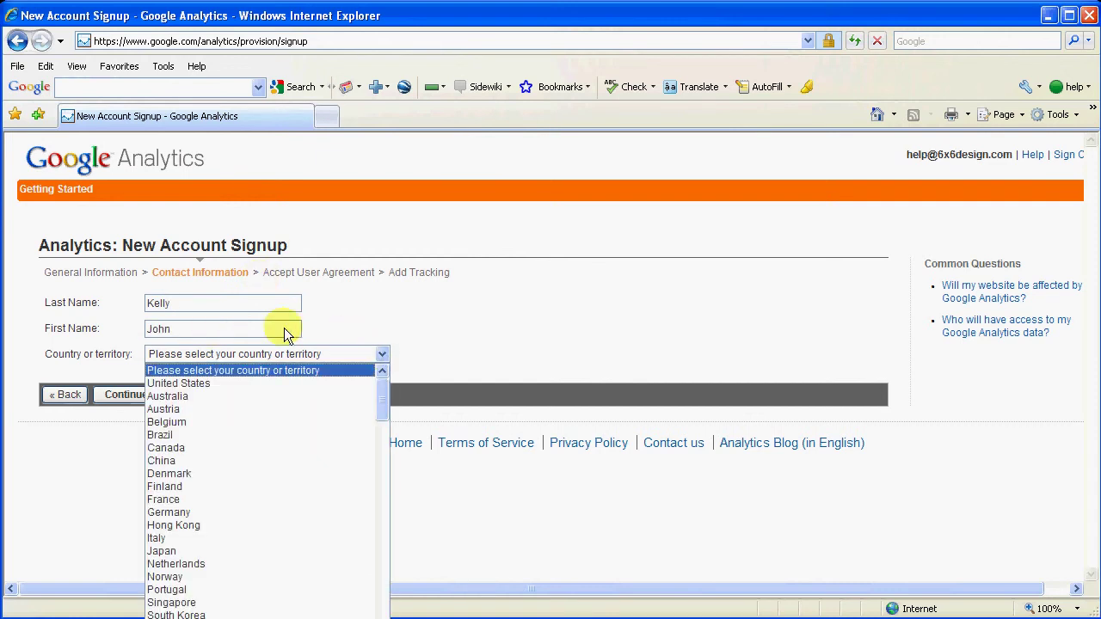
left_click(166, 381)
left_click(516, 319)
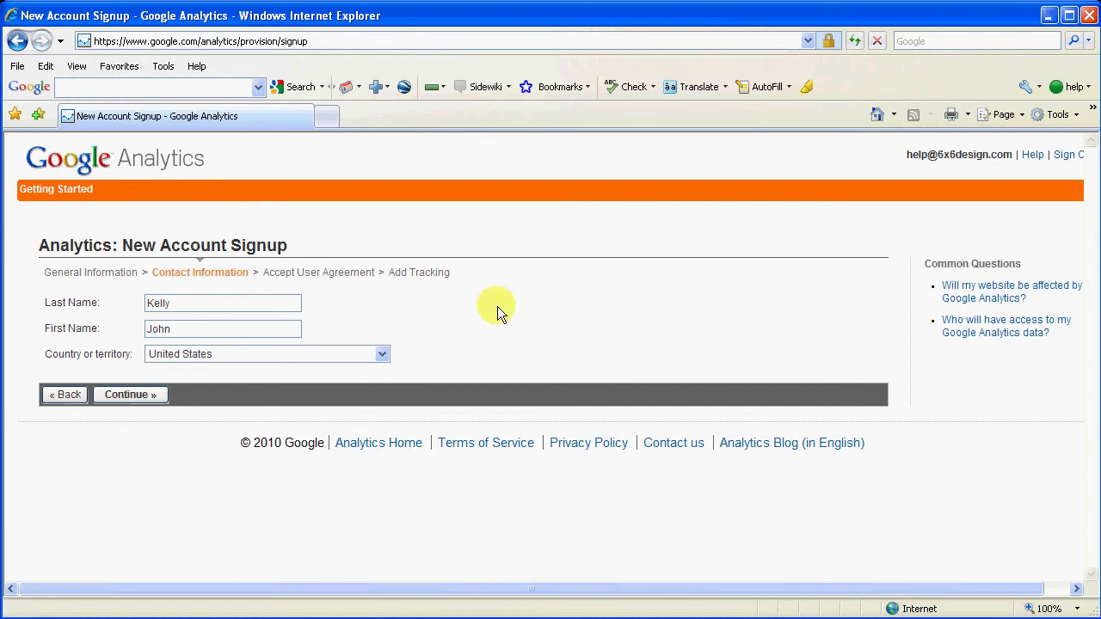
left_click(122, 394)
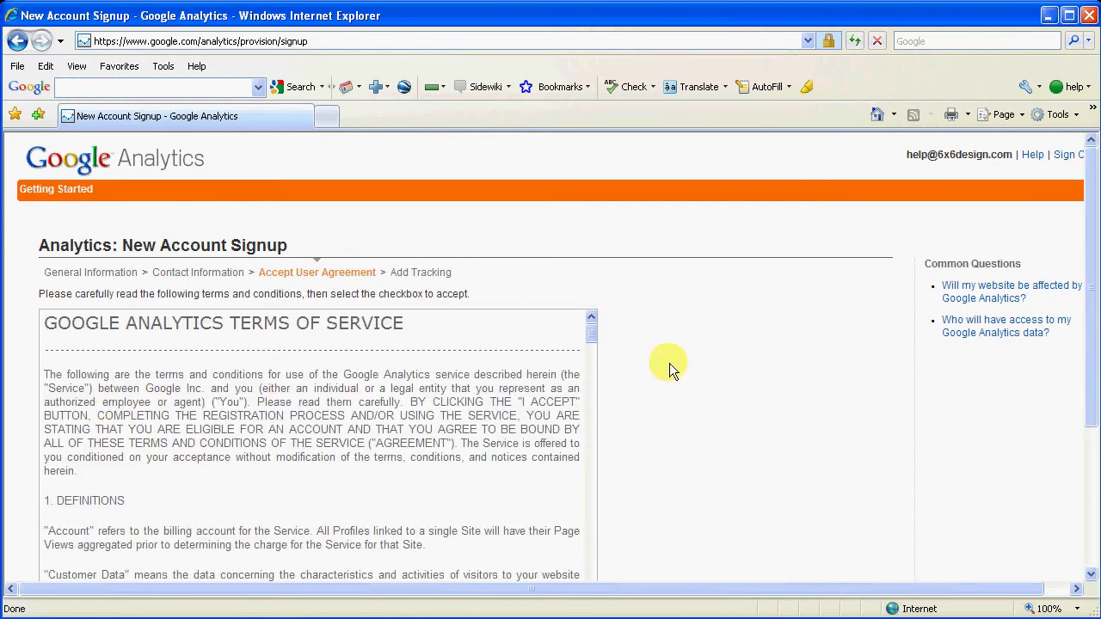
Step: Accept the terms and conditions and create the new Analytics account
scroll(671, 363, "down", 3)
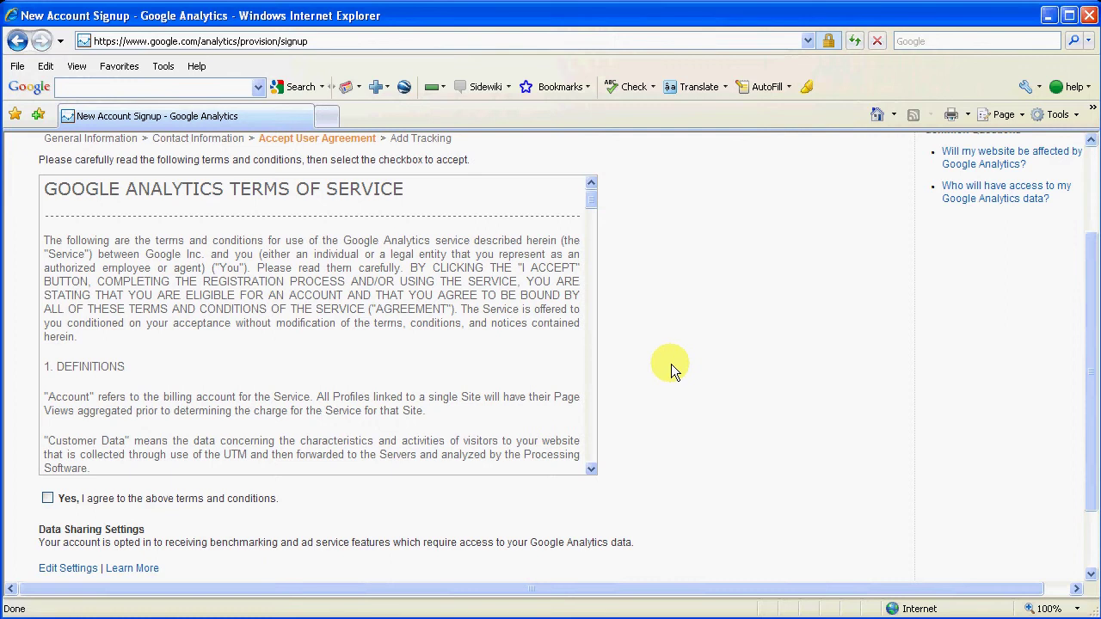
scroll(640, 342, "down", 2)
scroll(641, 341, "down", 1)
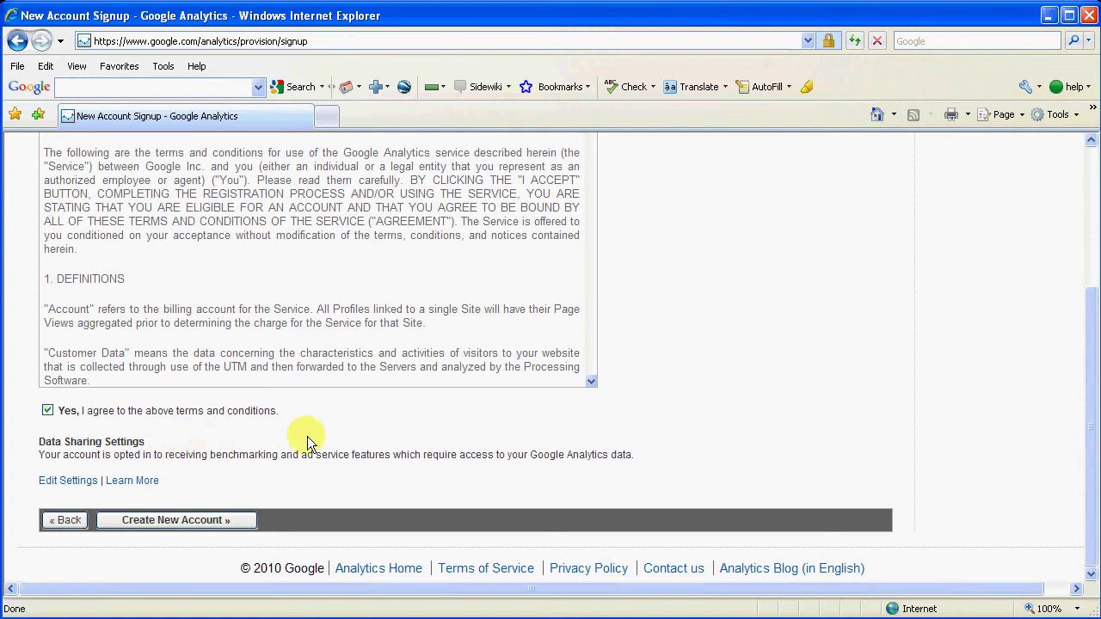
left_click(155, 520)
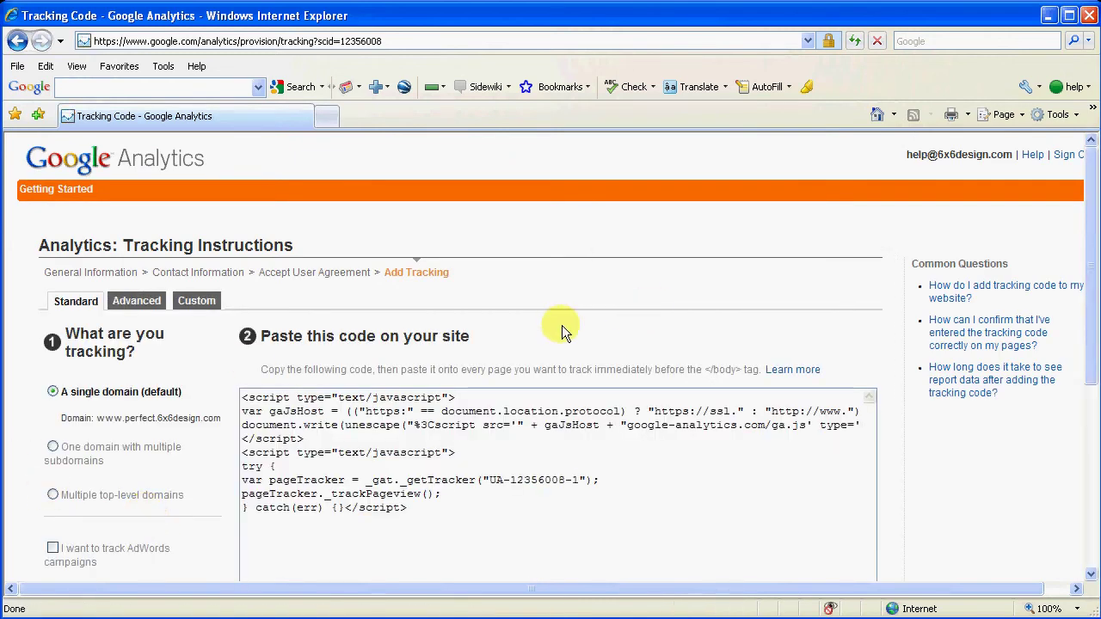
Step: Scroll to the single-domain tracking script box and highlight the code
scroll(557, 320, "down", 2)
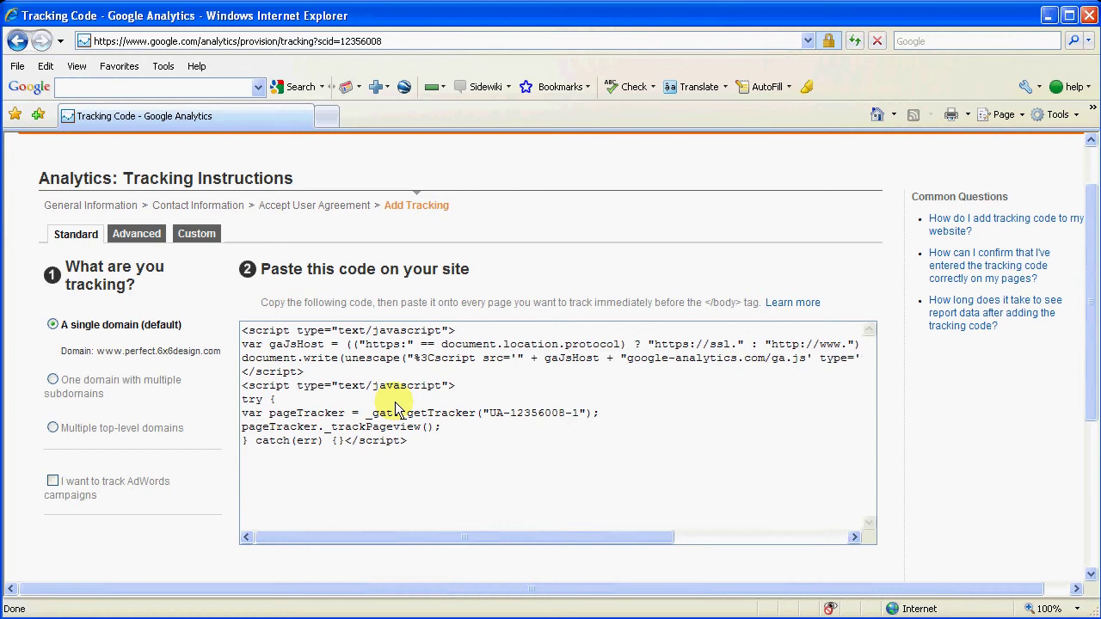
left_click_drag(243, 331, 434, 448)
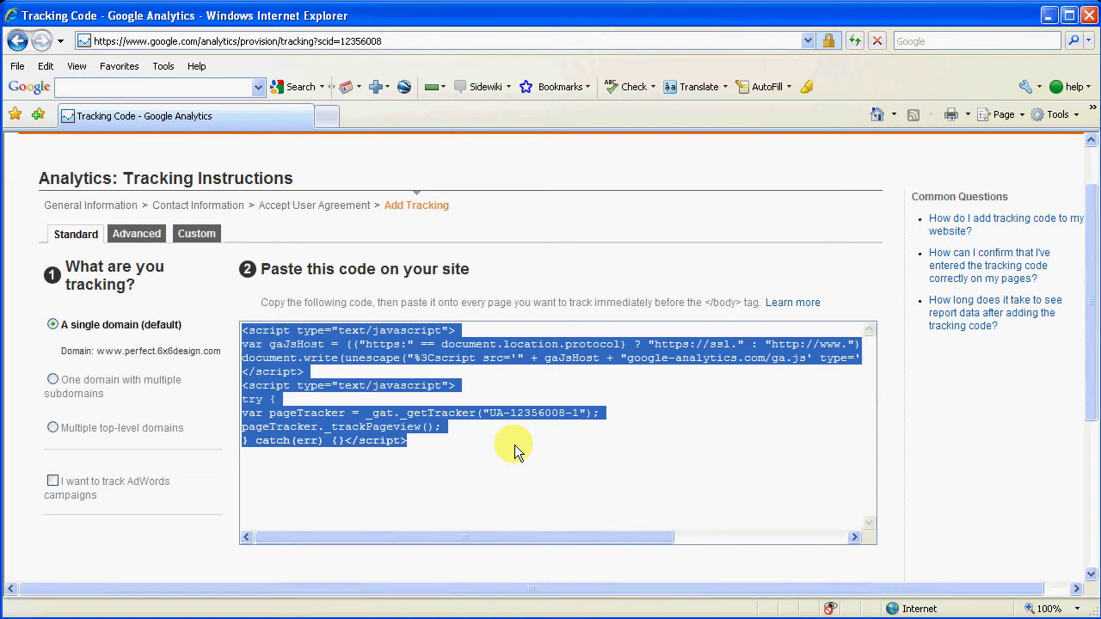
Step: Select the entire UA-12356008-1 tracking script and copy it to the clipboard
left_click(465, 271)
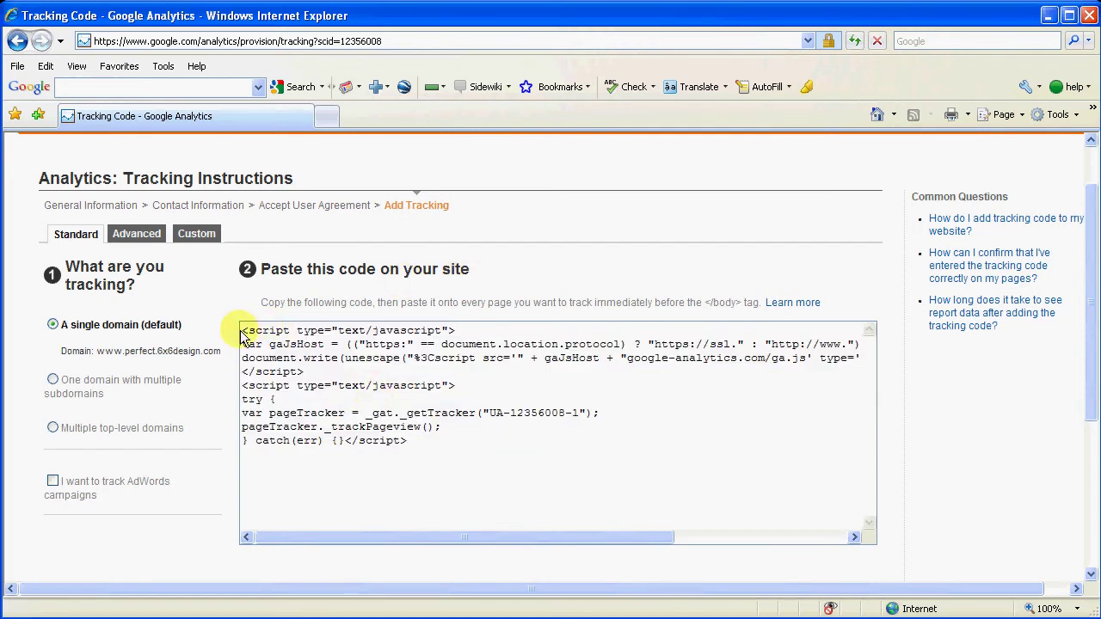
left_click_drag(242, 331, 493, 471)
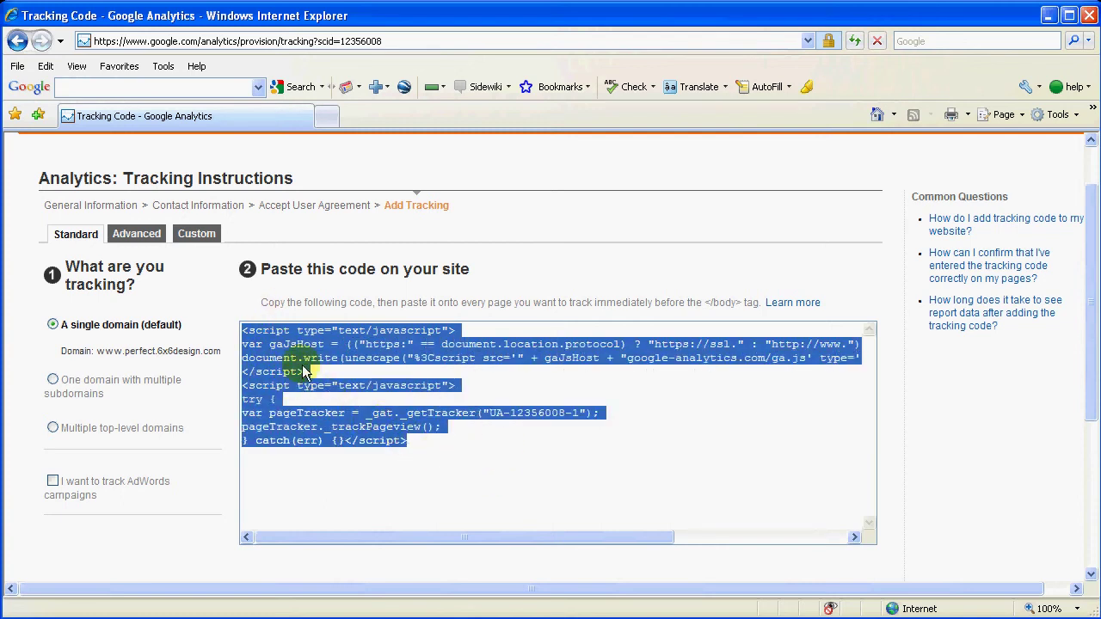
right_click(285, 353)
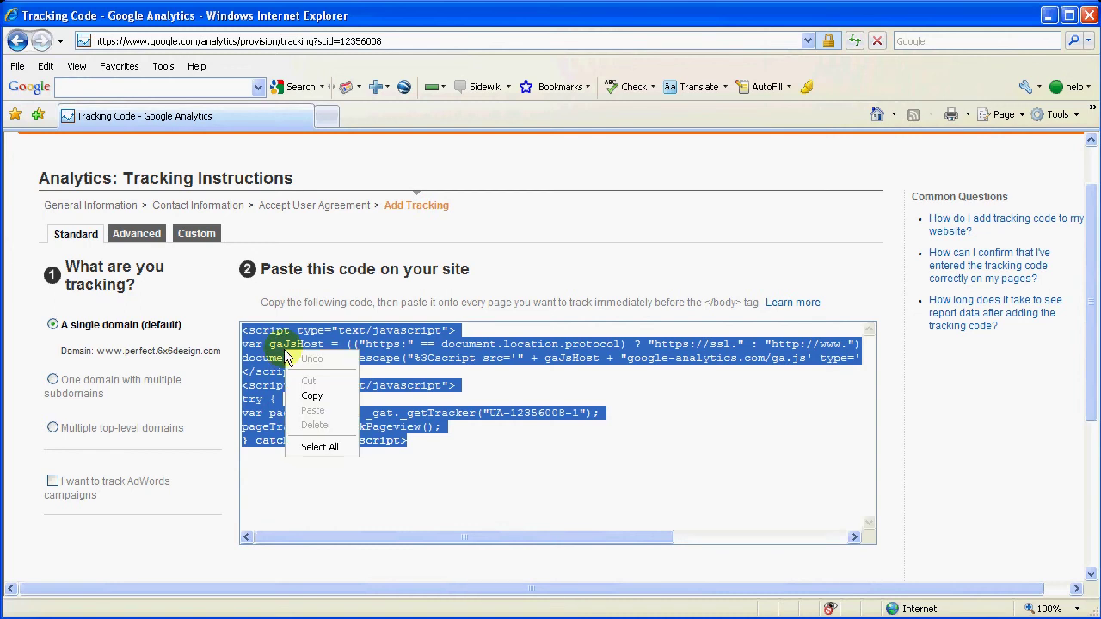
left_click(312, 397)
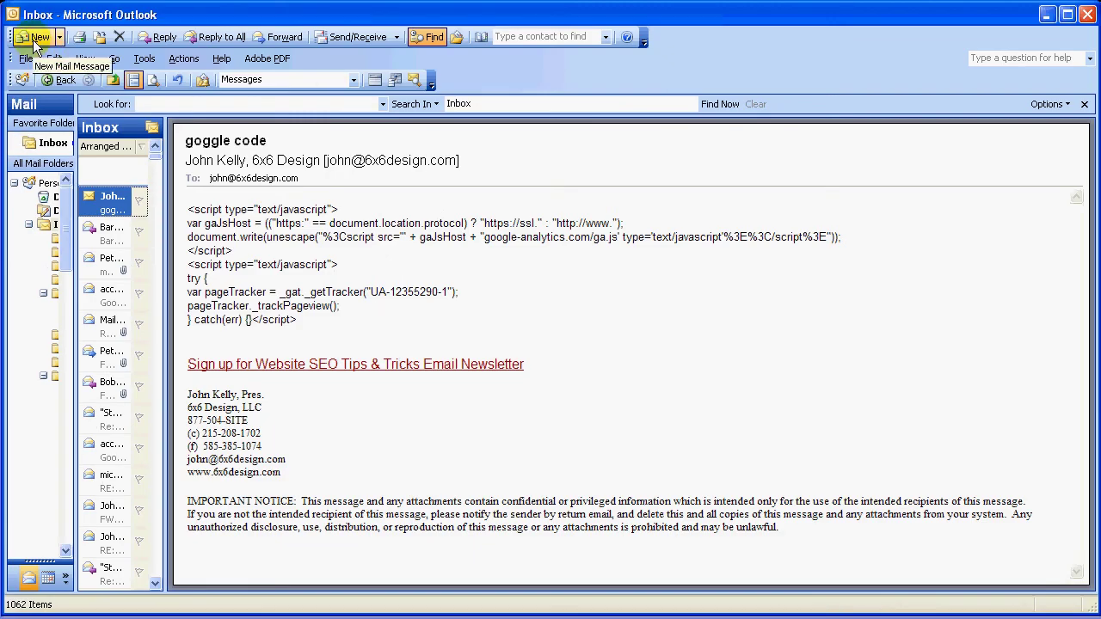
Step: Create a new Outlook message with the tracking code pasted into its body
left_click(33, 40)
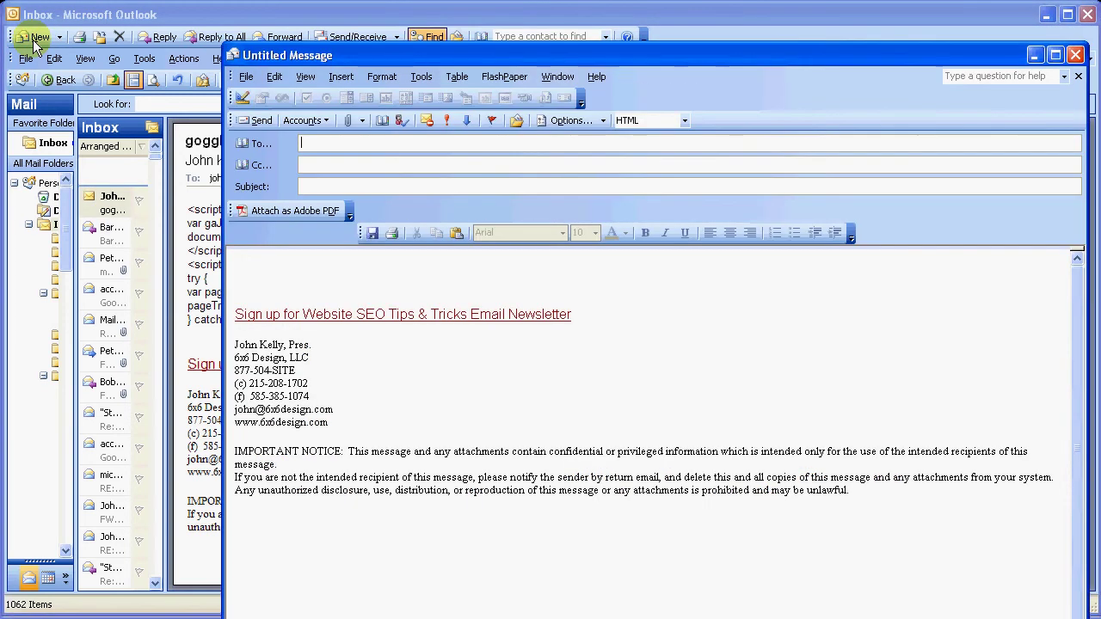
left_click(255, 269)
right_click(254, 272)
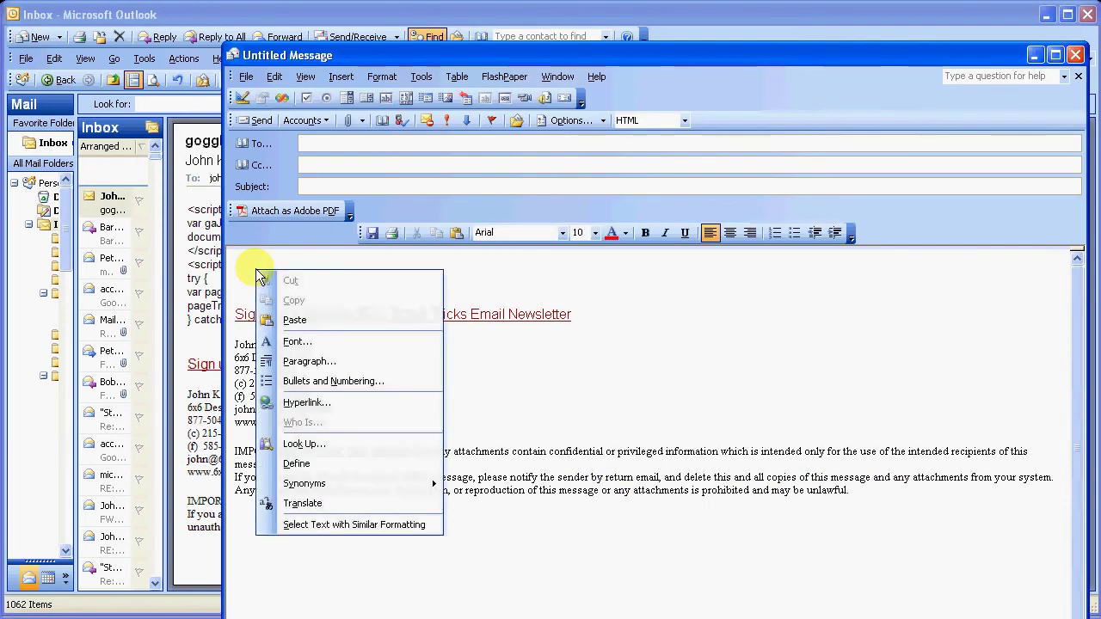
left_click(271, 317)
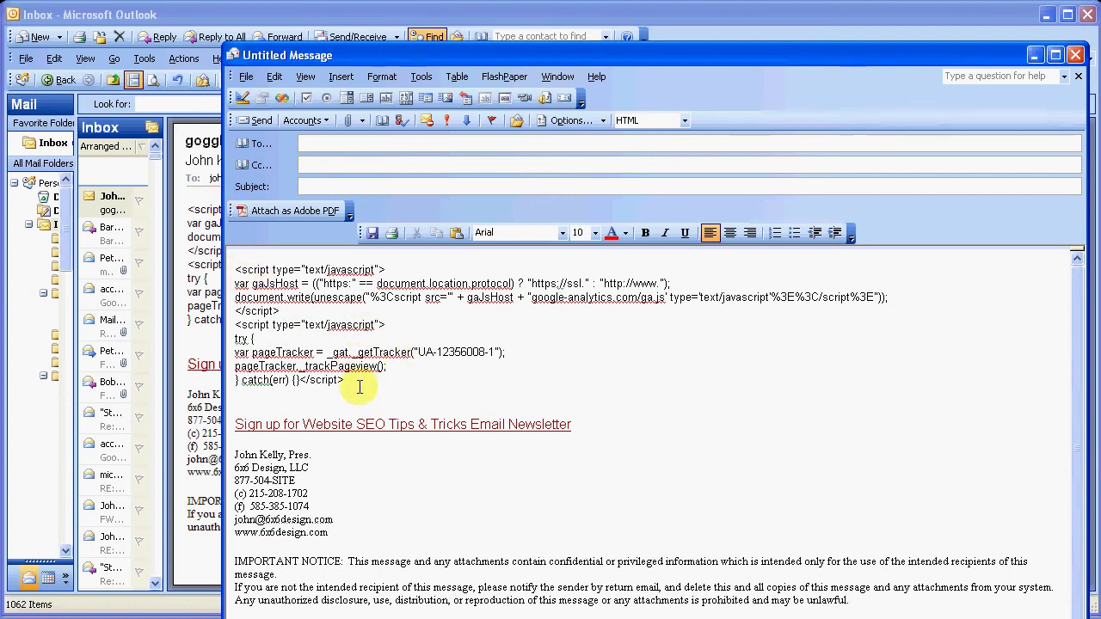
Step: Address the e-mail to the designer, add subject 'Google code', and send it
left_click(322, 143)
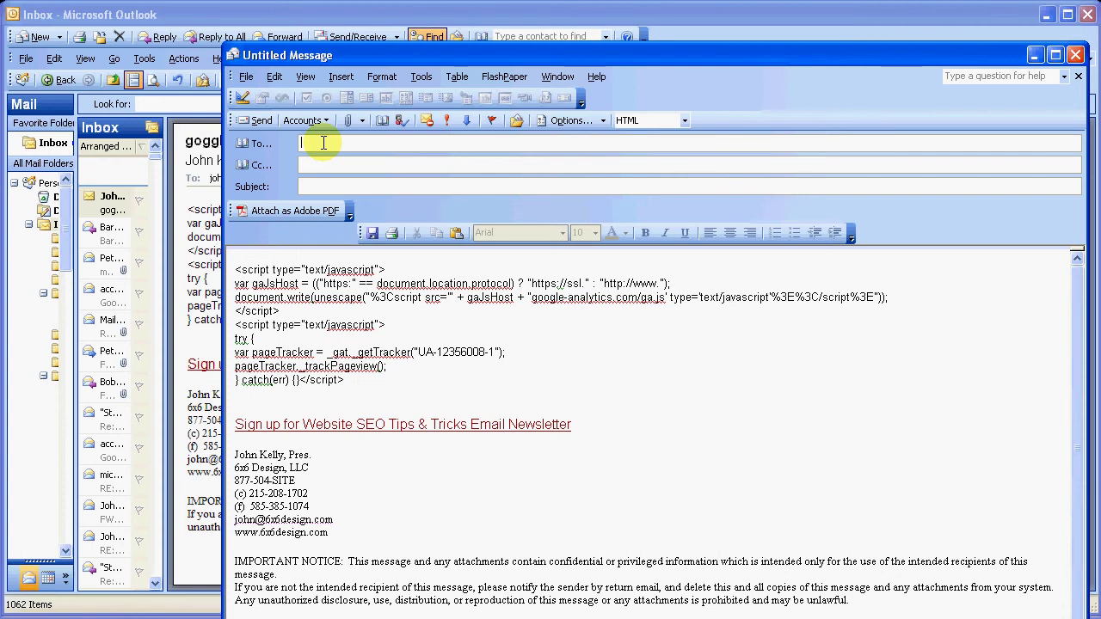
type("john")
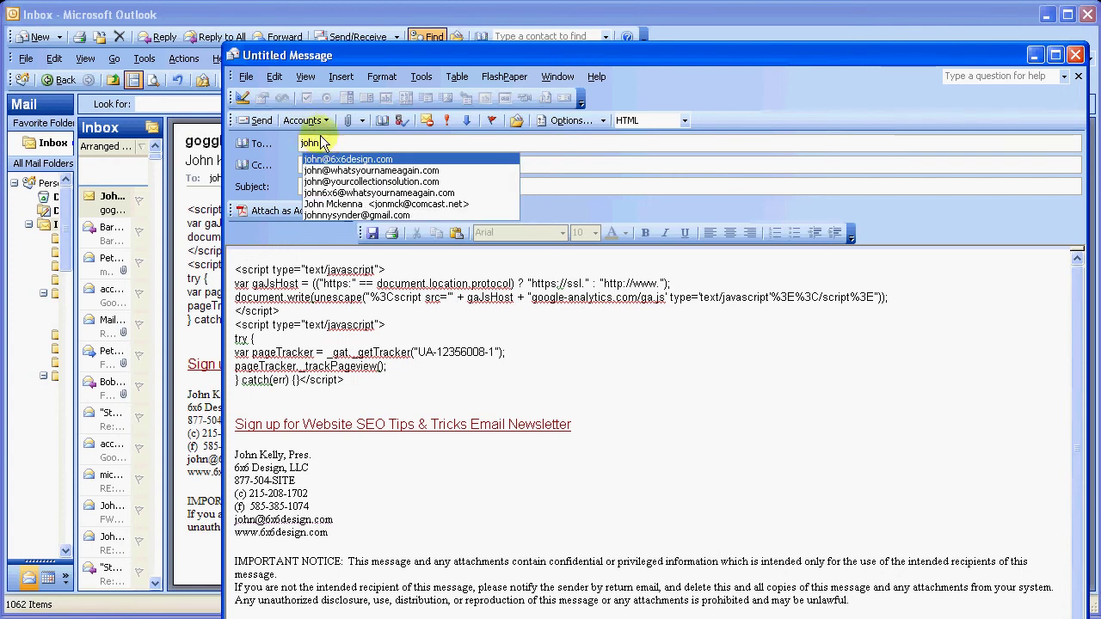
left_click(329, 162)
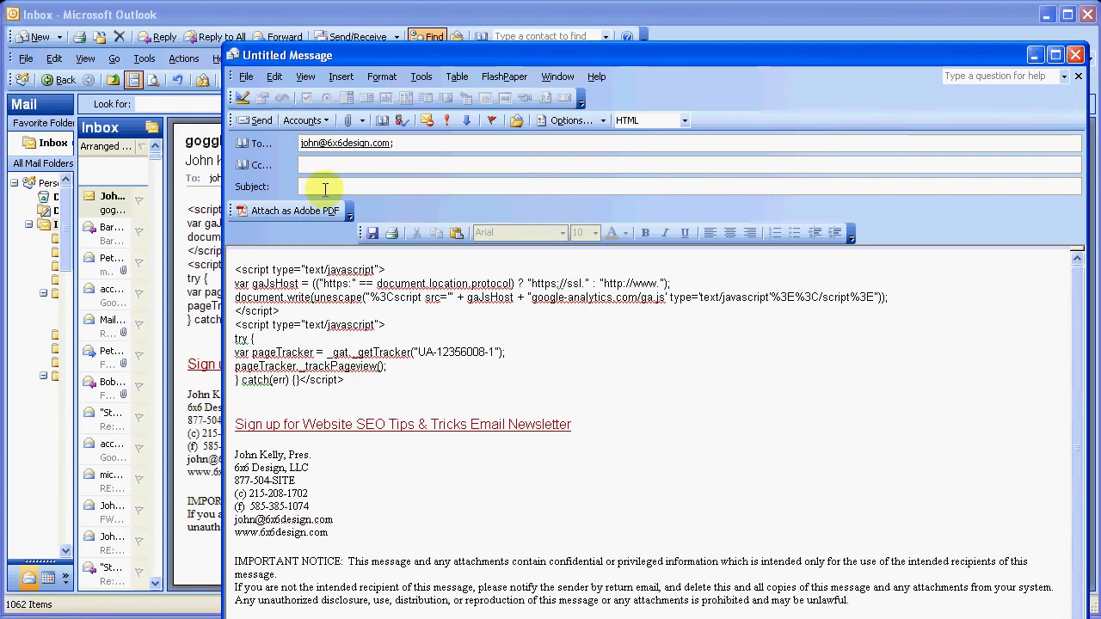
left_click(326, 188)
type("Googl")
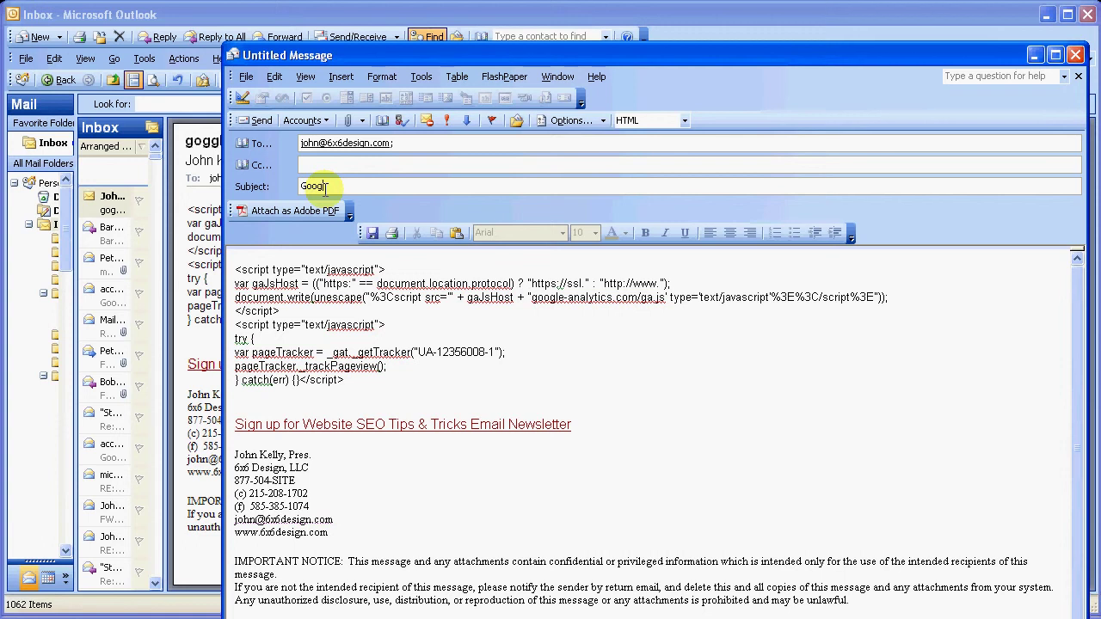
type("e code")
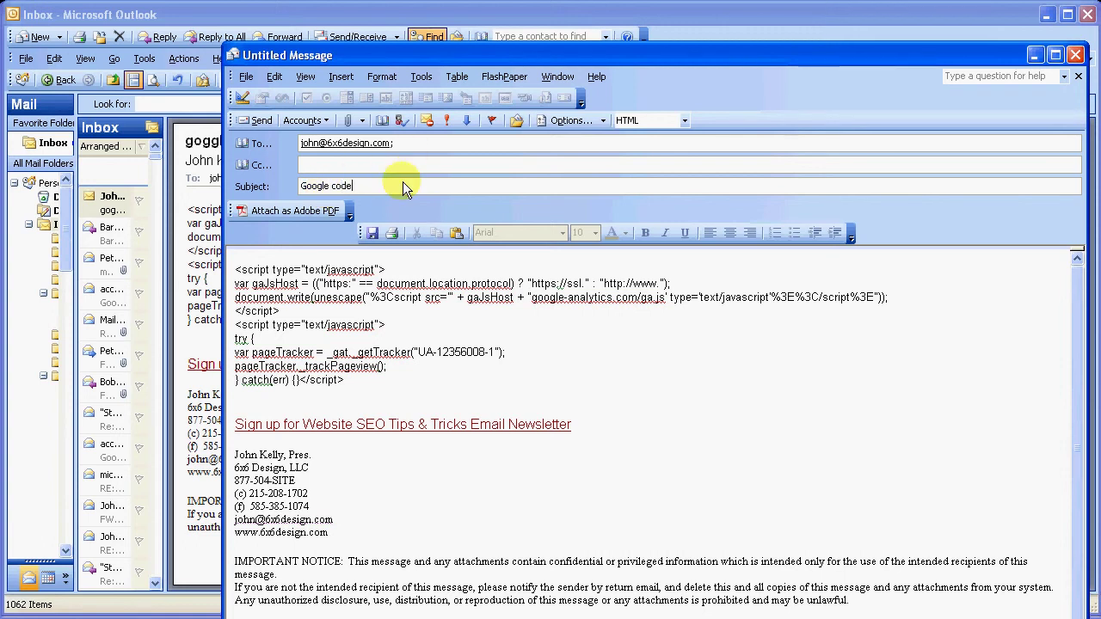
left_click(256, 120)
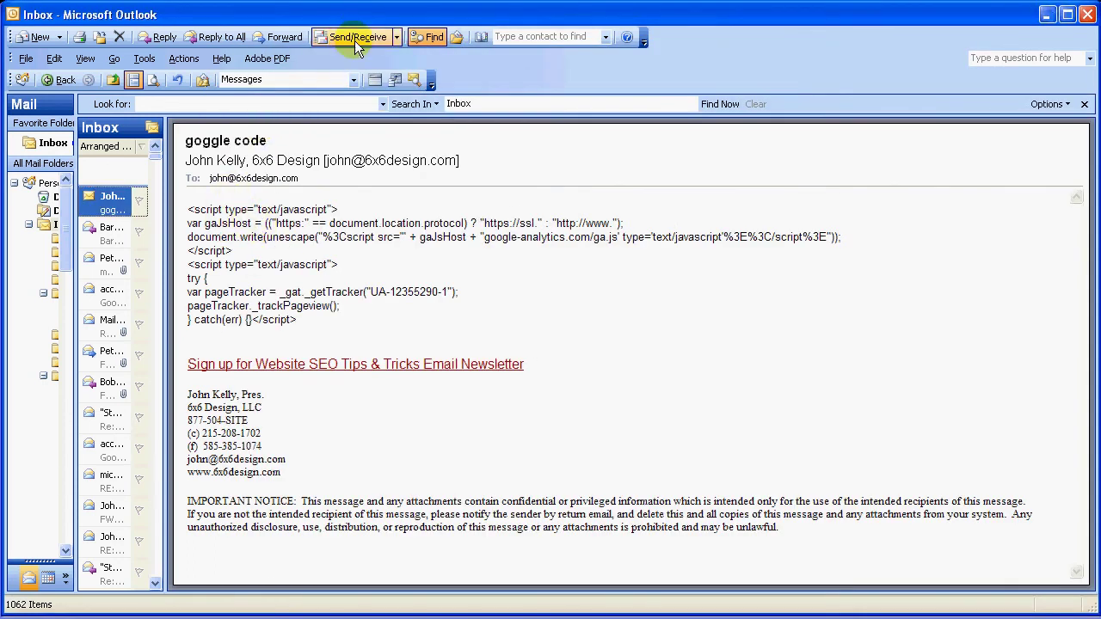
Step: Minimize Outlook and highlight the UA tracking ID inside the script's _getTracker call
left_click(1047, 19)
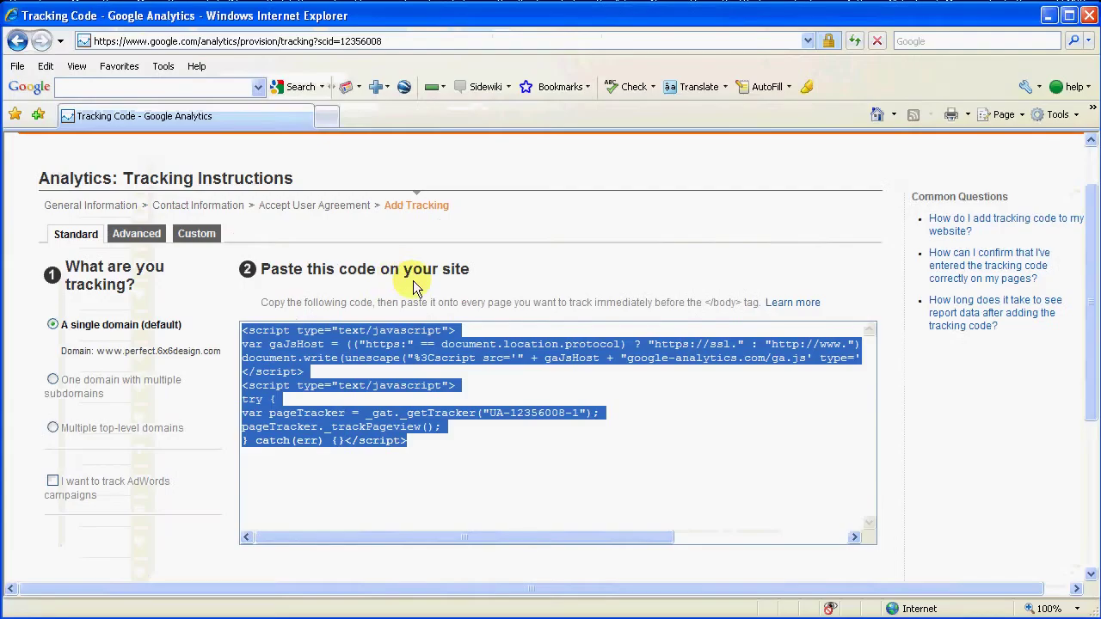
left_click(528, 273)
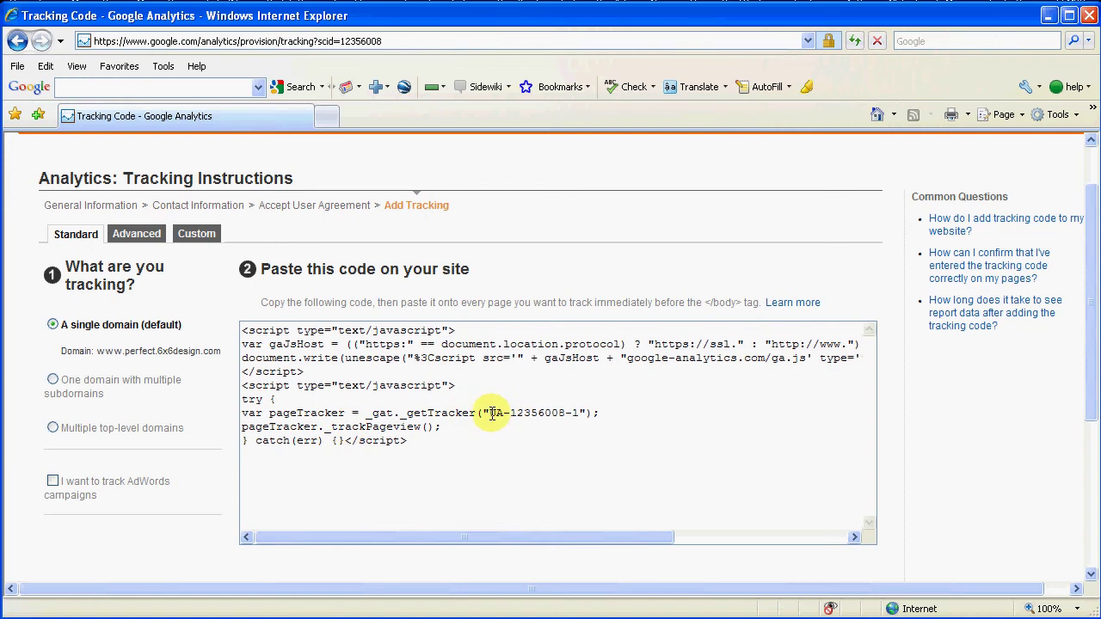
left_click_drag(488, 413, 578, 413)
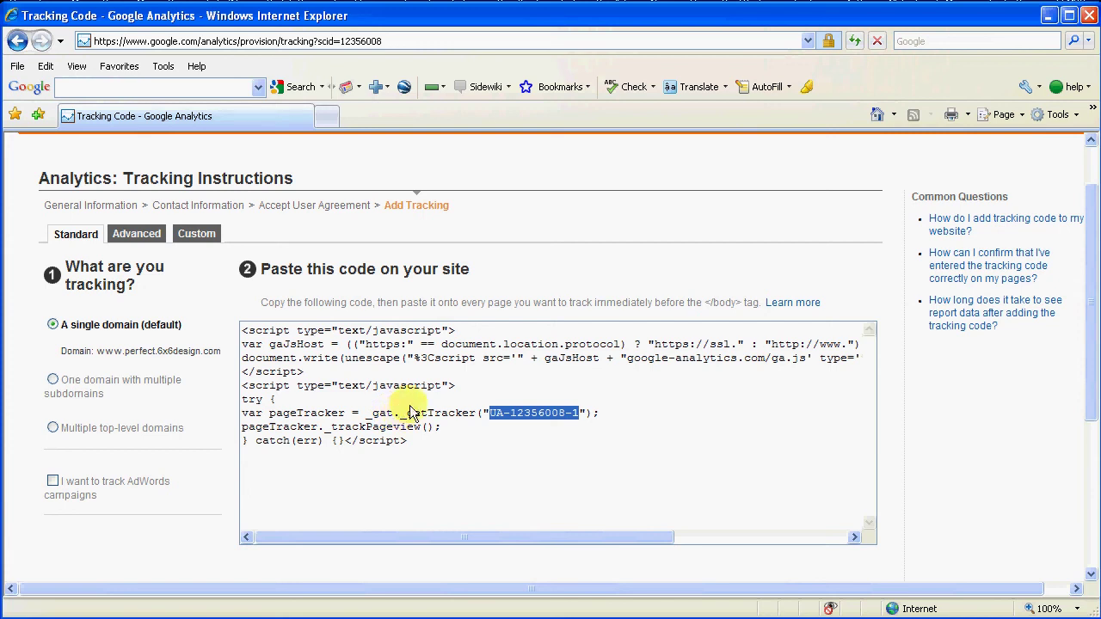
left_click(379, 369)
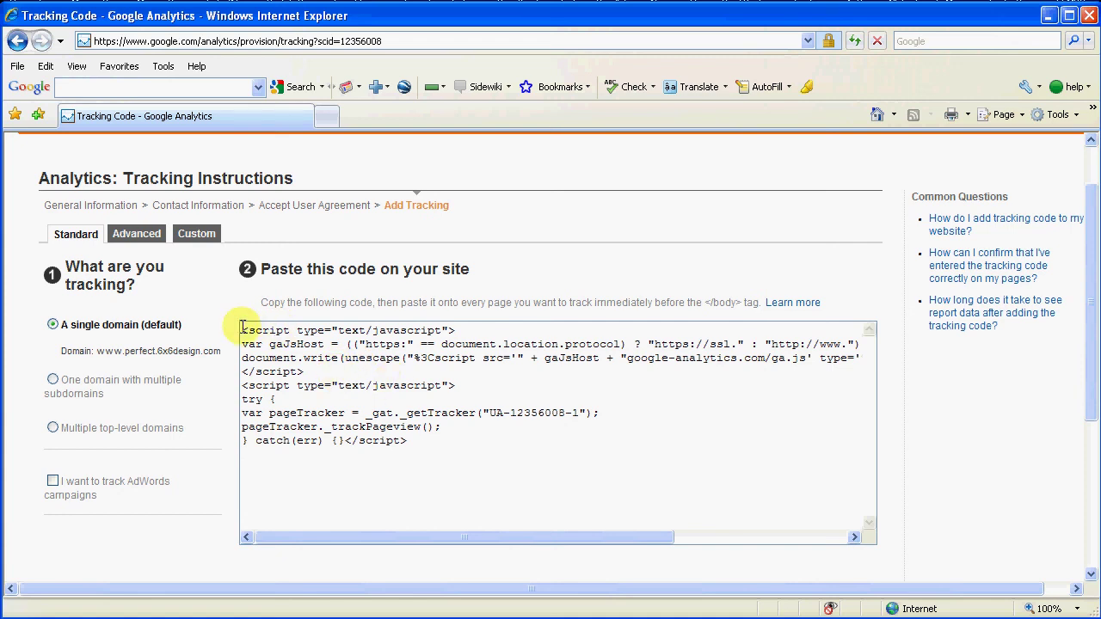
left_click_drag(241, 330, 417, 442)
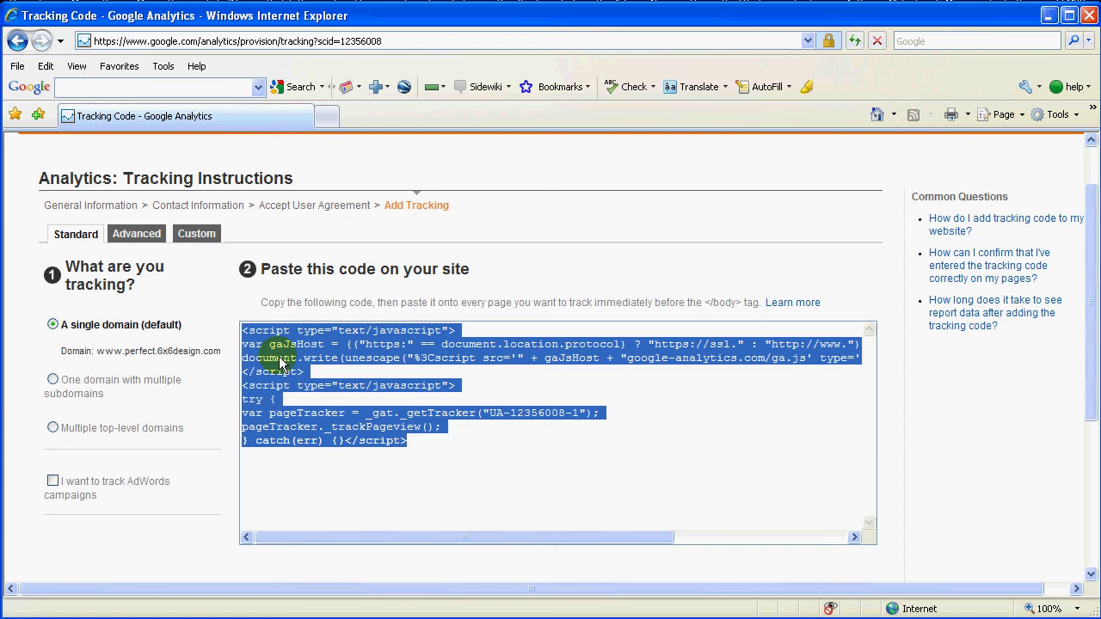
left_click(540, 277)
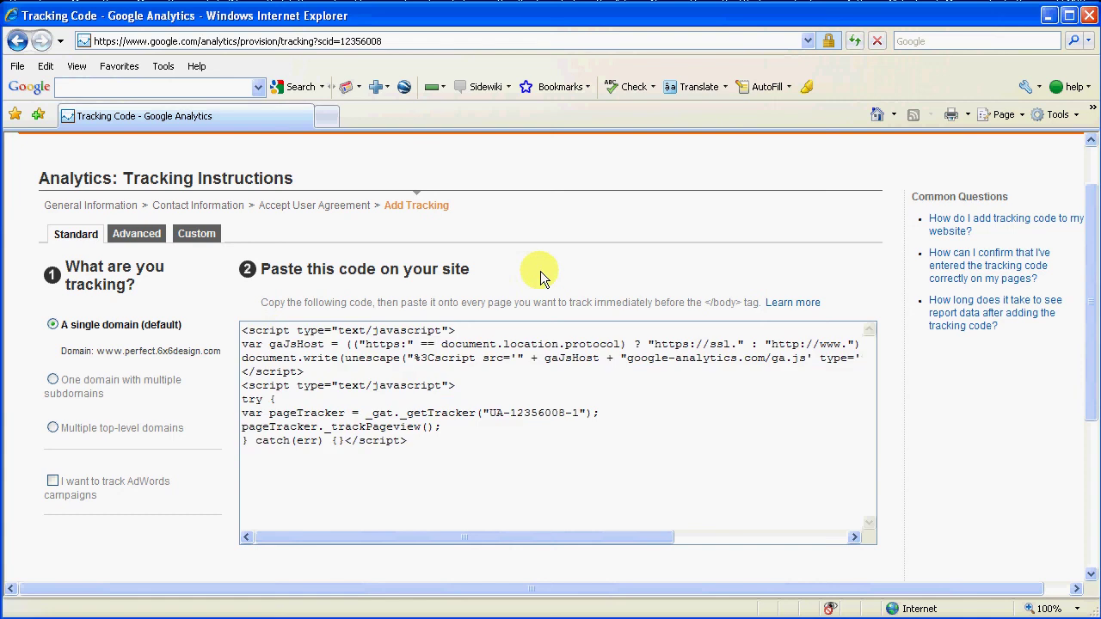